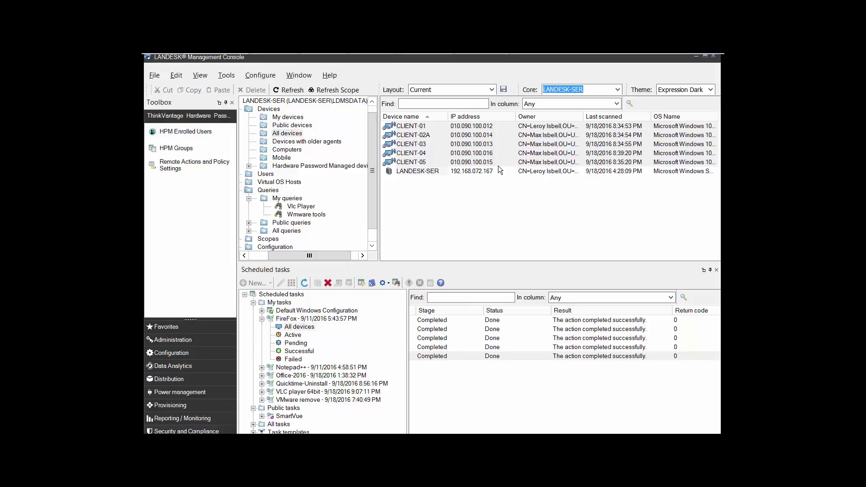
Select CLIENT-01 through CLIENT-05 together in the All devices list
{"action": "left_click", "coordinate": [405, 164]}
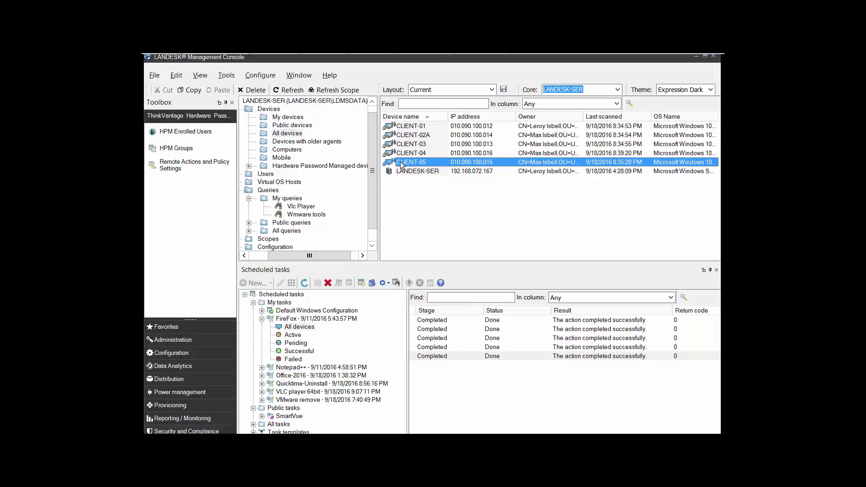
{"action": "left_click", "coordinate": [415, 128]}
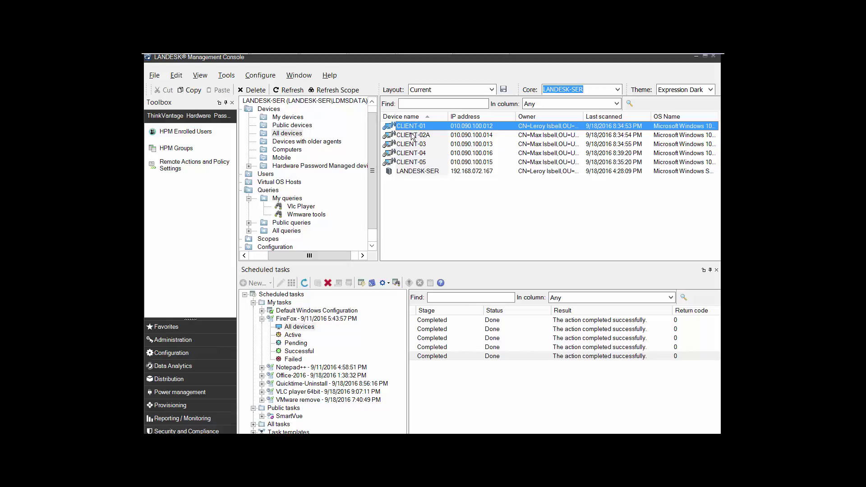
{"action": "left_click", "coordinate": [414, 162], "text": "shift"}
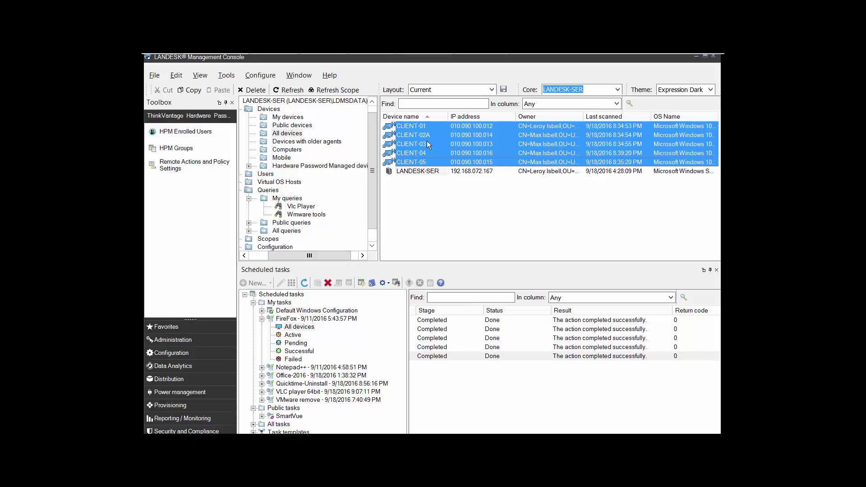
Run a Hardware and software inventory scan on CLIENT-01 to CLIENT-05 and watch each finish
{"action": "right_click", "coordinate": [428, 145]}
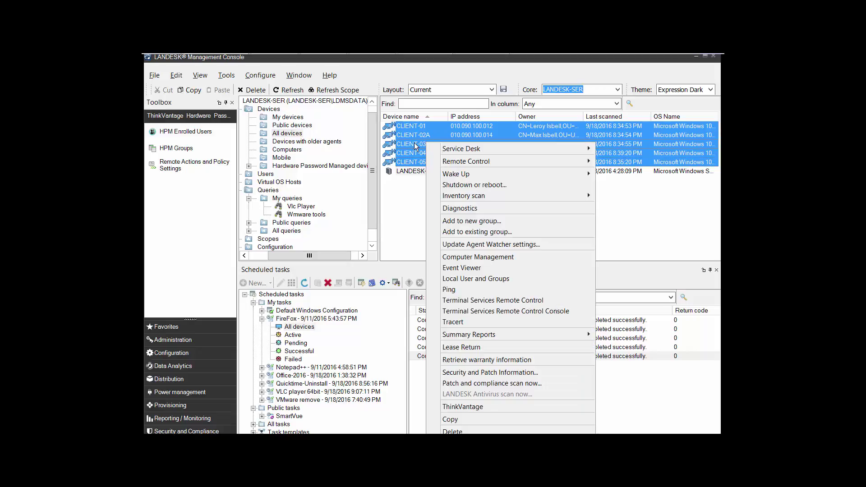
{"action": "left_click", "coordinate": [415, 136]}
{"action": "left_click", "coordinate": [414, 129]}
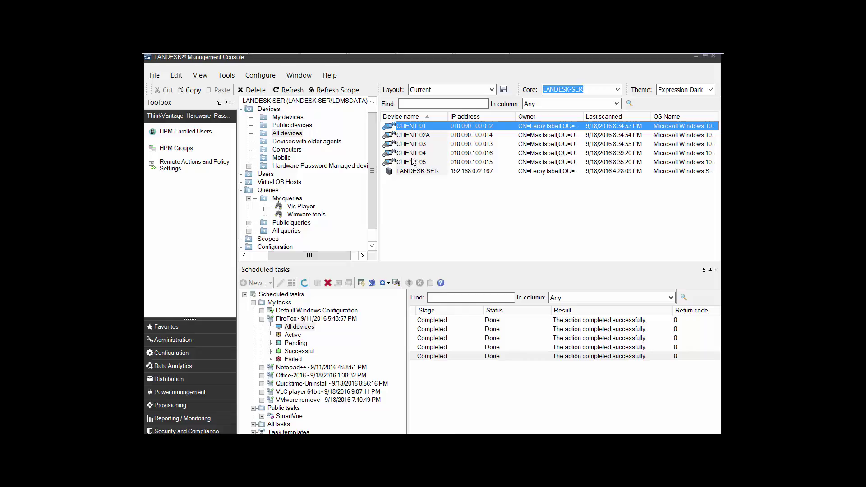
{"action": "left_click", "coordinate": [411, 162], "text": "shift"}
{"action": "right_click", "coordinate": [418, 146]}
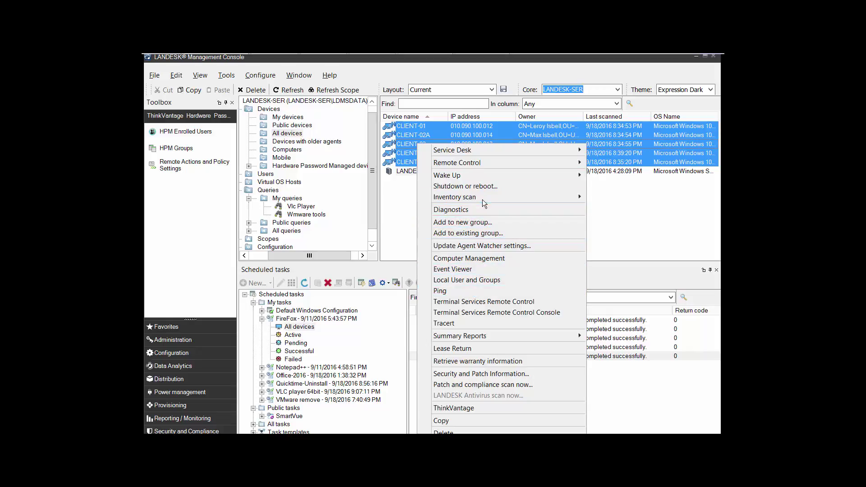
{"action": "mouse_move", "coordinate": [486, 198]}
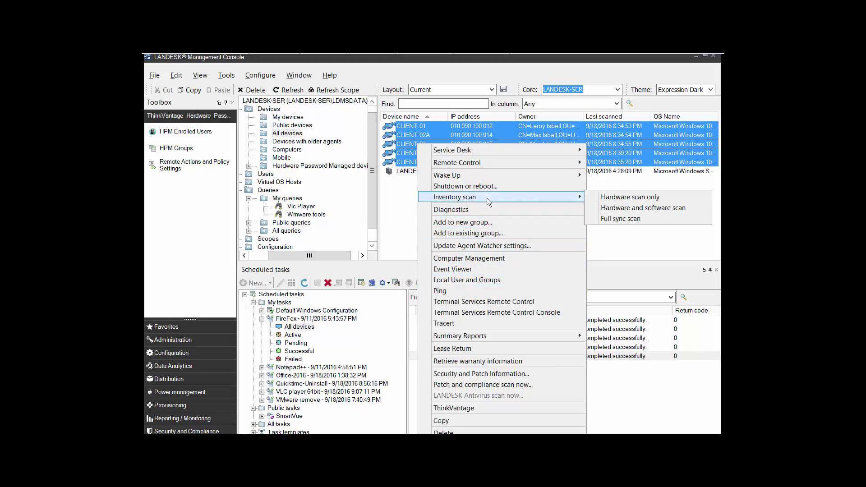
{"action": "left_click", "coordinate": [626, 209]}
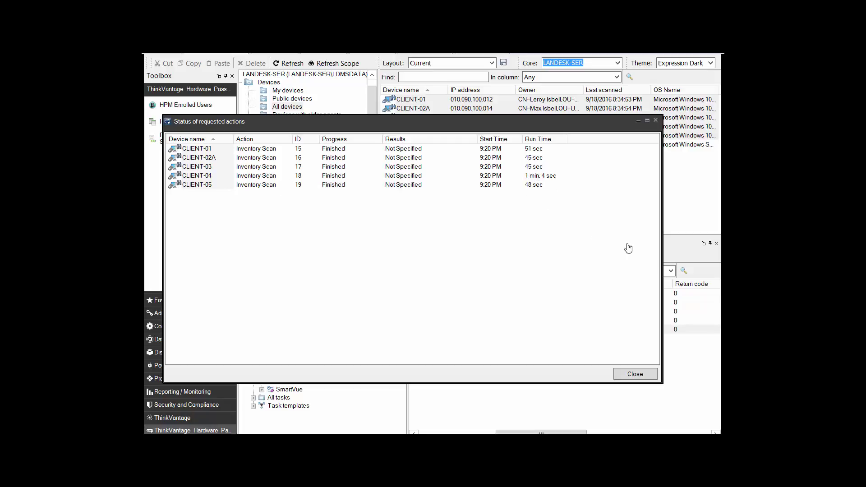
Close the scan status window and open CLIENT-01's inventory
{"action": "left_click", "coordinate": [632, 375]}
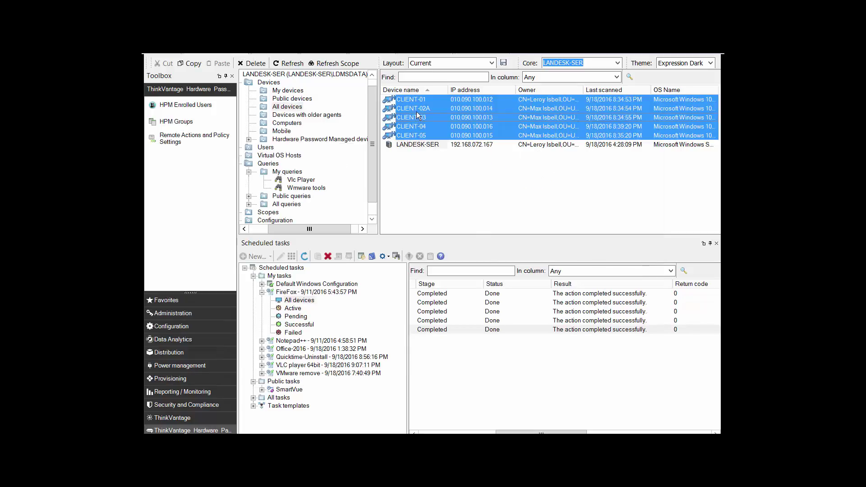
{"action": "left_click", "coordinate": [418, 99]}
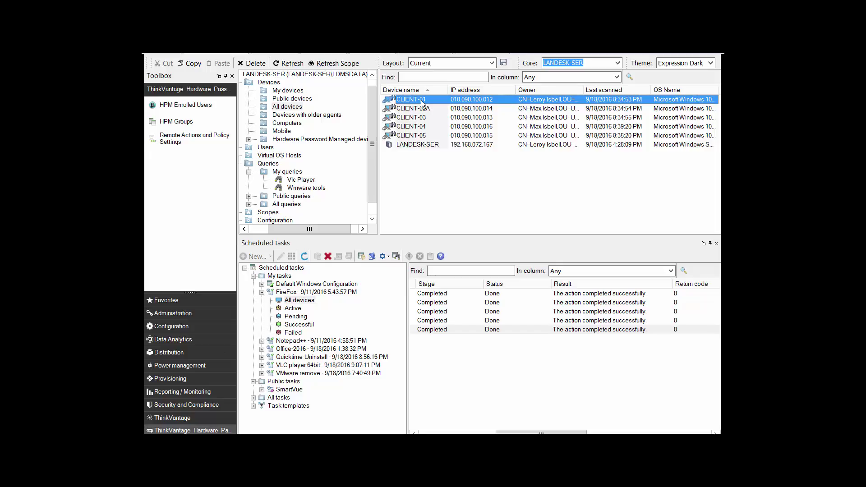
{"action": "right_click", "coordinate": [418, 103]}
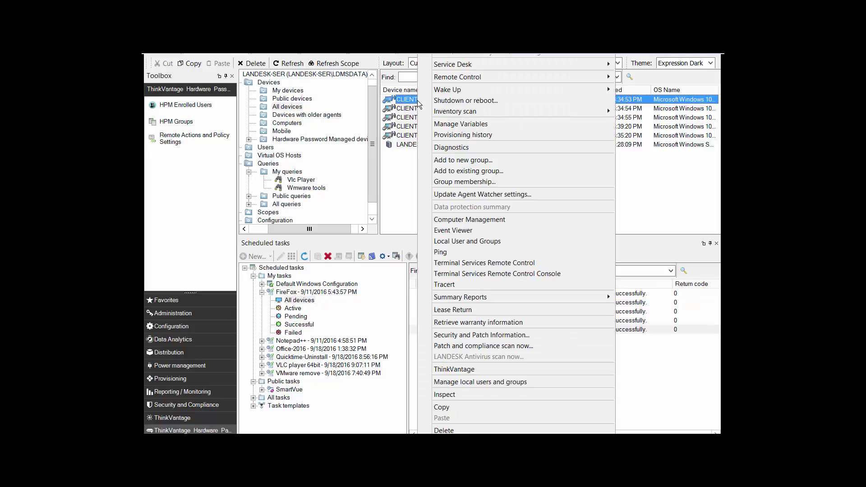
{"action": "left_click", "coordinate": [412, 100]}
{"action": "double_click", "coordinate": [412, 101]}
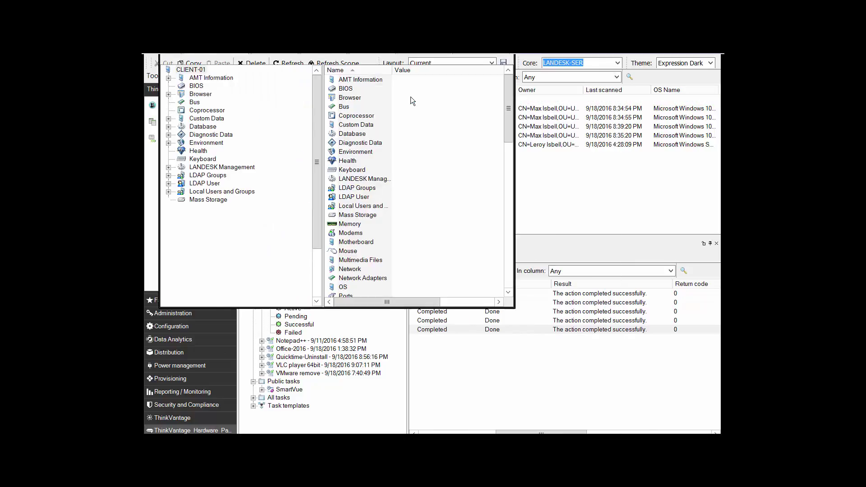
Find 7-Zip 16.02 (x64) under Software > Add or Remove Programs > Program, then close the inventory
{"action": "left_click_drag", "start_coordinate": [316, 217], "coordinate": [317, 270]}
{"action": "double_click", "coordinate": [194, 267]}
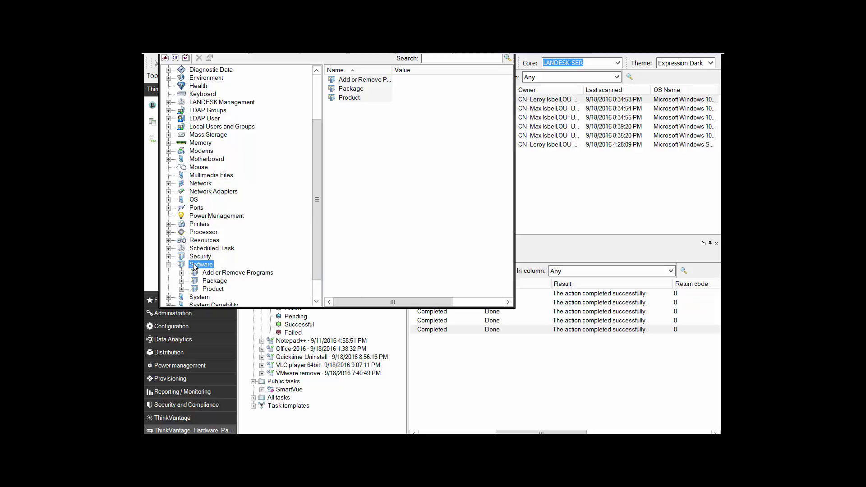
{"action": "double_click", "coordinate": [208, 273]}
{"action": "double_click", "coordinate": [220, 281]}
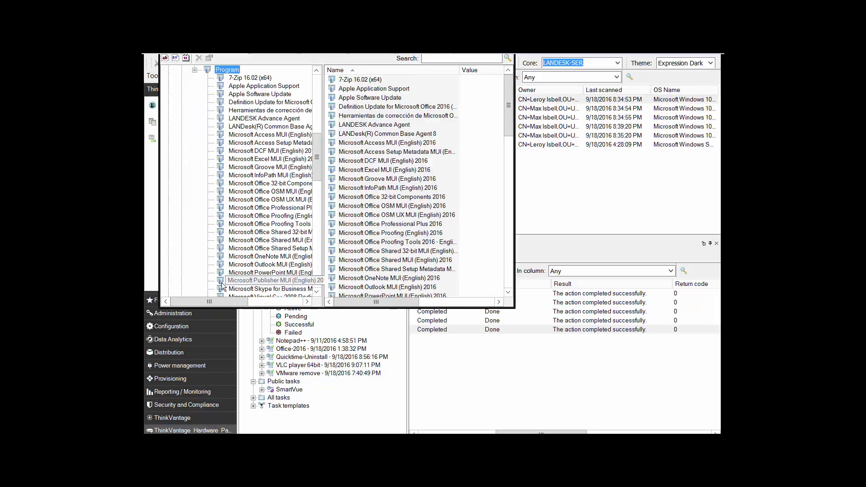
{"action": "left_click_drag", "start_coordinate": [321, 166], "coordinate": [316, 142]}
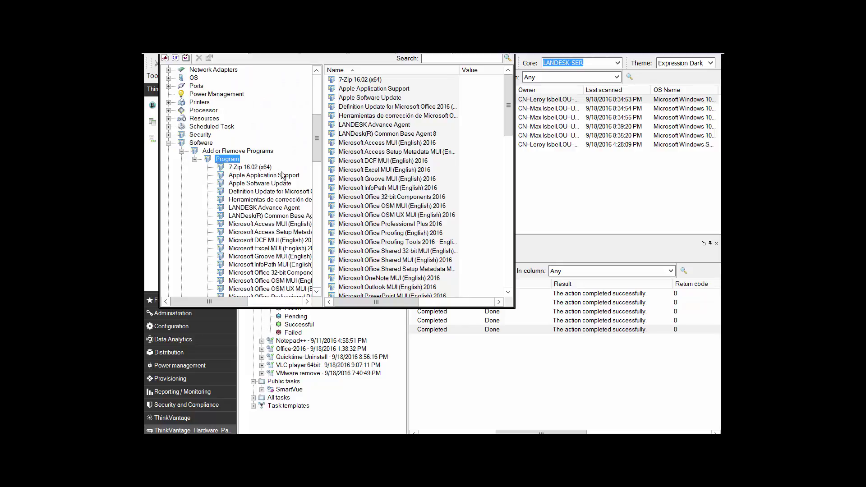
{"action": "left_click", "coordinate": [252, 168]}
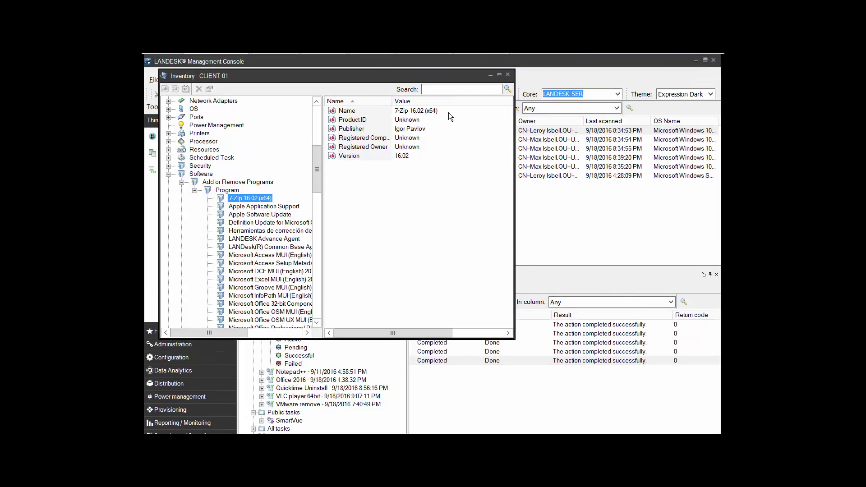
{"action": "left_click", "coordinate": [508, 75]}
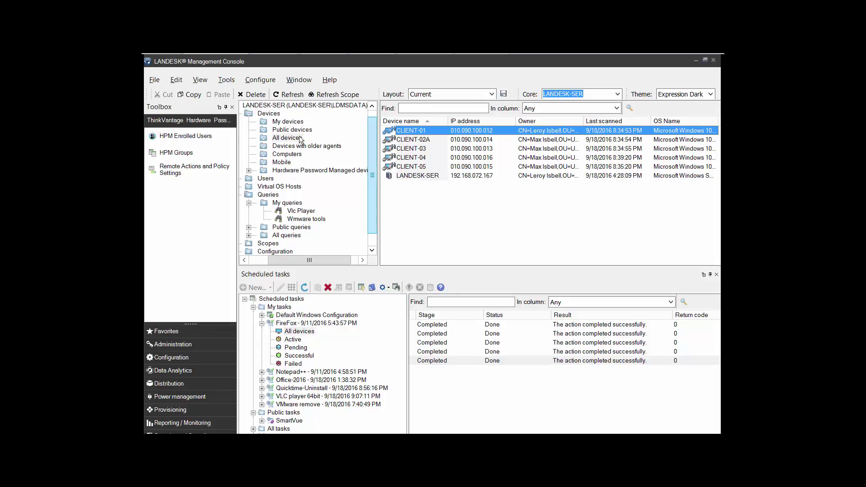
Create a new query under My queries named 7Zip
{"action": "left_click", "coordinate": [283, 204]}
{"action": "right_click", "coordinate": [283, 203]}
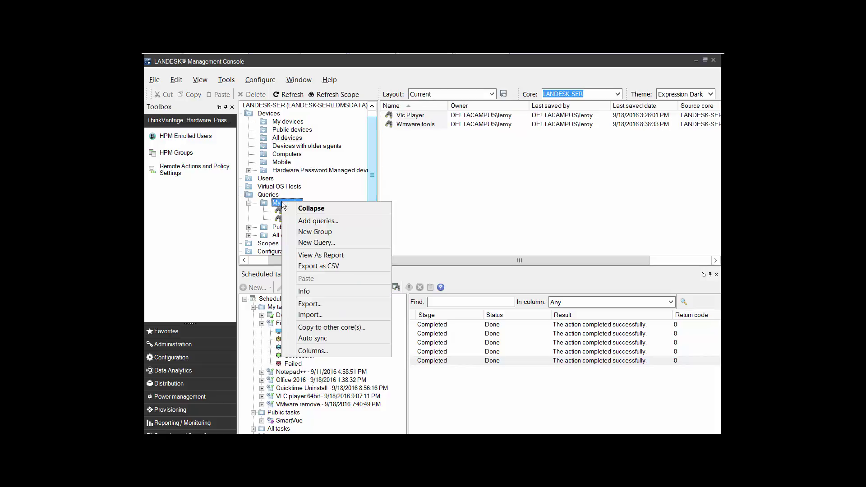
{"action": "left_click", "coordinate": [326, 243]}
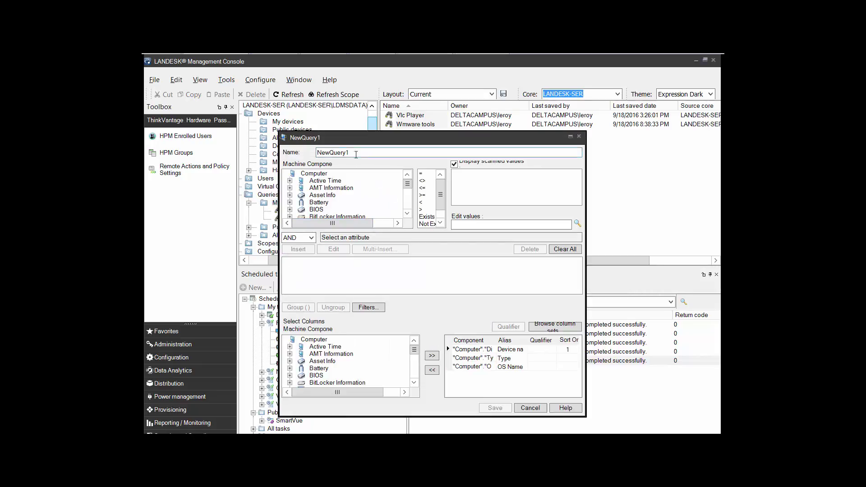
{"action": "double_click", "coordinate": [356, 154]}
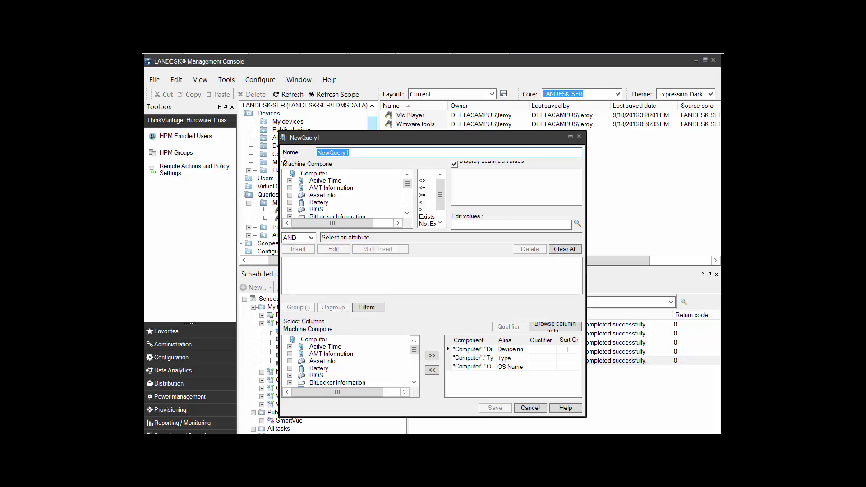
{"action": "type", "text": "7Zip"}
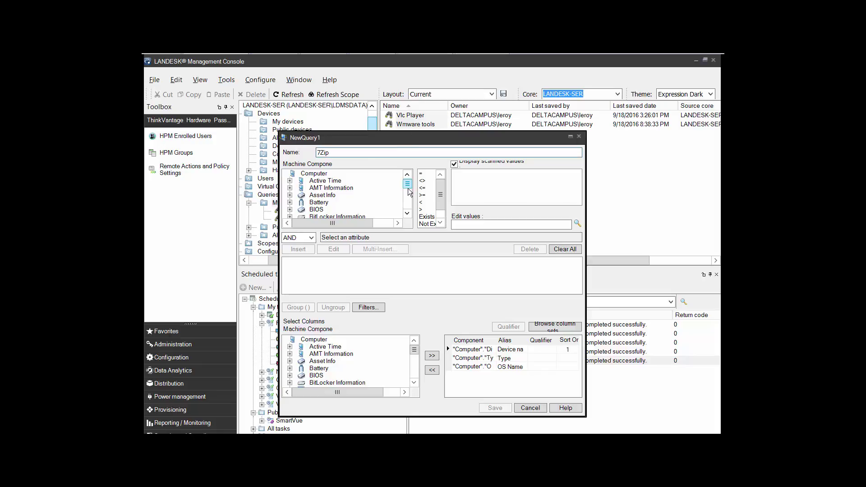
Expand Software > Add or Remove Programs > Program in Machine Components to show its attributes
{"action": "left_click", "coordinate": [407, 213]}
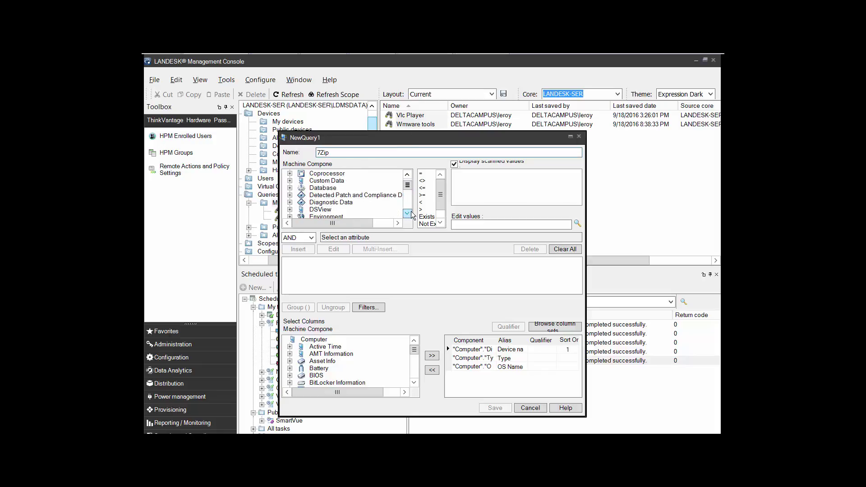
{"action": "left_click", "coordinate": [408, 214]}
{"action": "left_click", "coordinate": [408, 214]}
{"action": "left_click", "coordinate": [407, 213]}
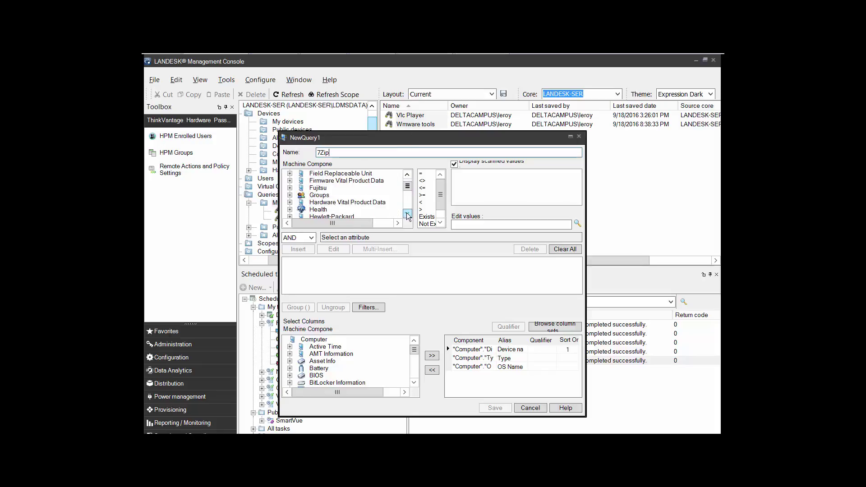
{"action": "left_click", "coordinate": [408, 214]}
{"action": "left_click", "coordinate": [407, 214]}
{"action": "left_click", "coordinate": [407, 213]}
{"action": "left_click", "coordinate": [407, 214]}
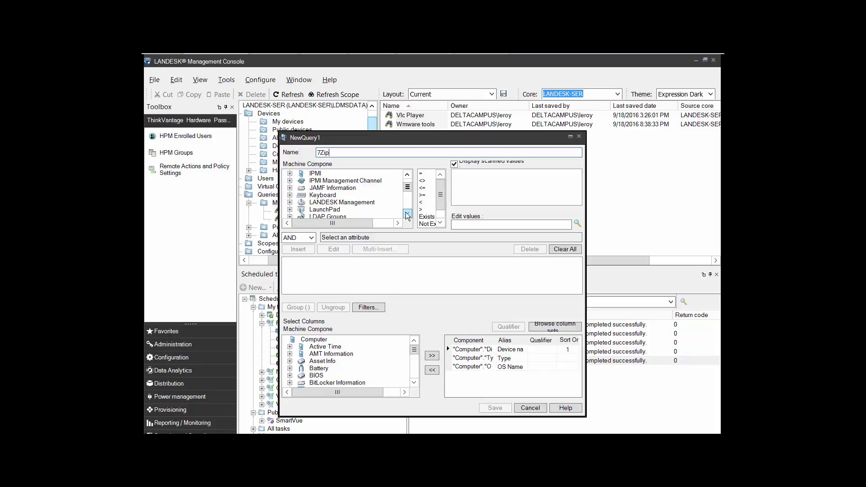
{"action": "left_click", "coordinate": [407, 214]}
{"action": "left_click", "coordinate": [407, 214]}
{"action": "left_click", "coordinate": [408, 214]}
{"action": "left_click", "coordinate": [408, 214]}
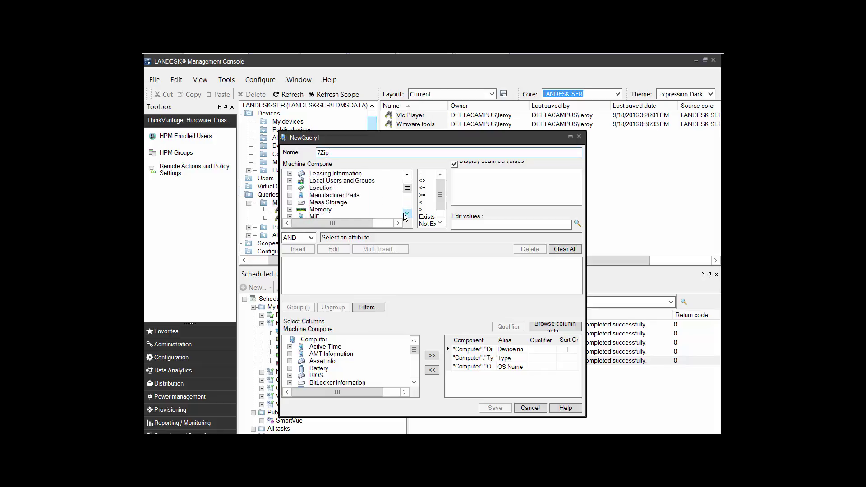
{"action": "left_click", "coordinate": [408, 214]}
{"action": "left_click_drag", "start_coordinate": [407, 189], "coordinate": [408, 197]}
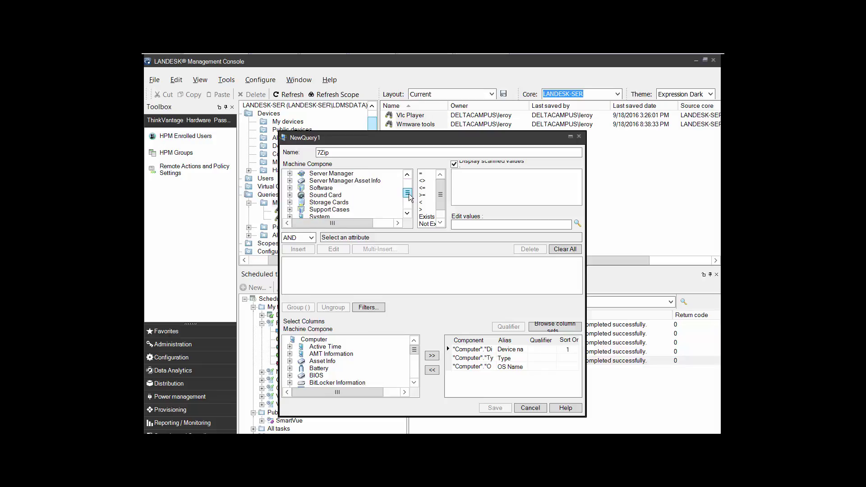
{"action": "left_click", "coordinate": [321, 188]}
{"action": "left_click", "coordinate": [290, 188]}
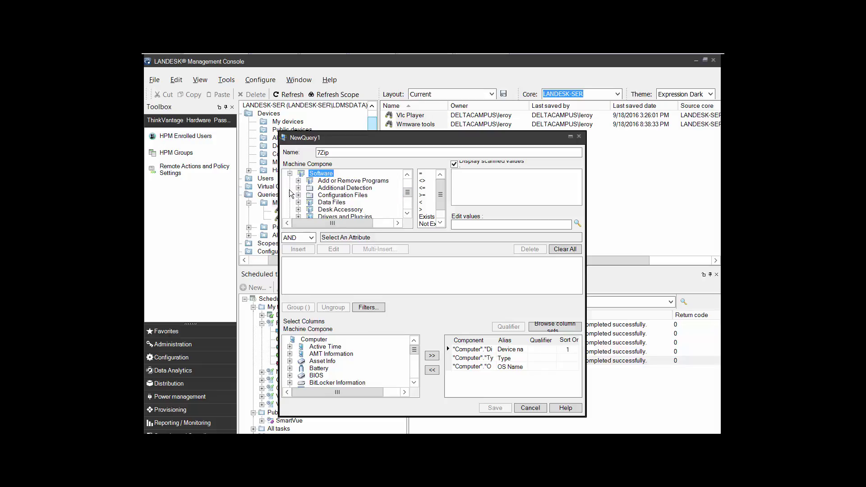
{"action": "double_click", "coordinate": [337, 181]}
{"action": "double_click", "coordinate": [335, 189]}
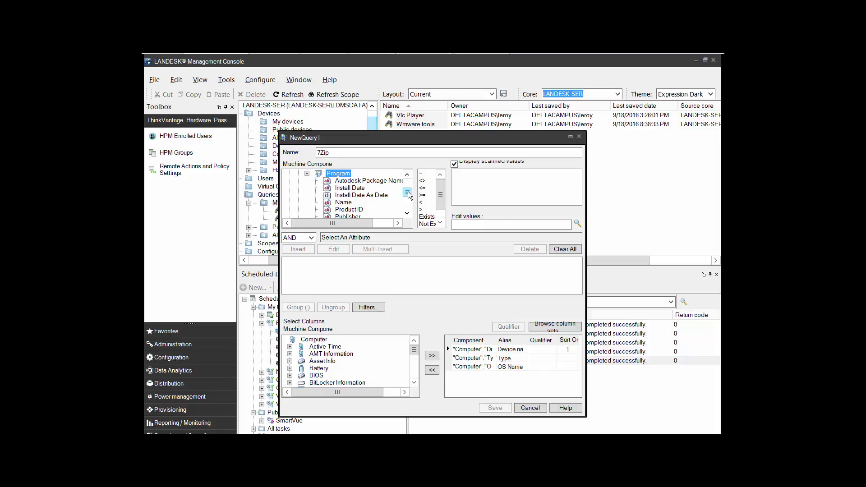
Insert the criterion Program Name = "7-Zip" and save the 7Zip query
{"action": "left_click", "coordinate": [344, 202]}
{"action": "left_click", "coordinate": [422, 181]}
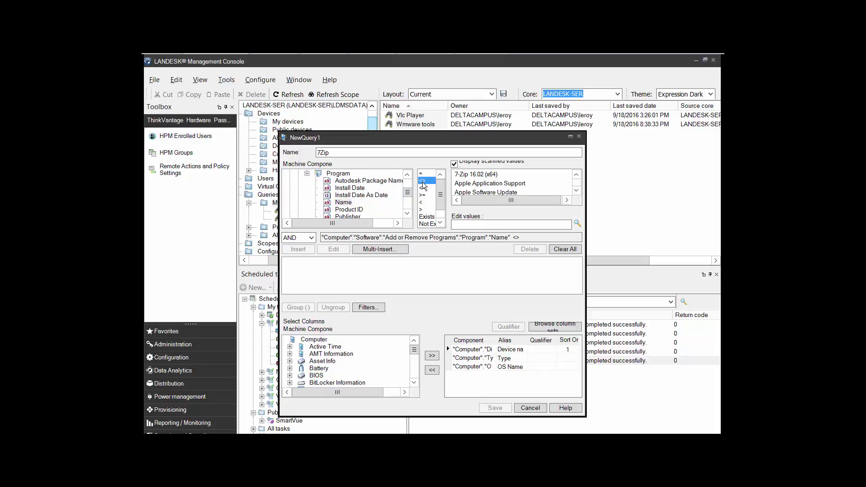
{"action": "left_click", "coordinate": [422, 173]}
{"action": "left_click", "coordinate": [471, 175]}
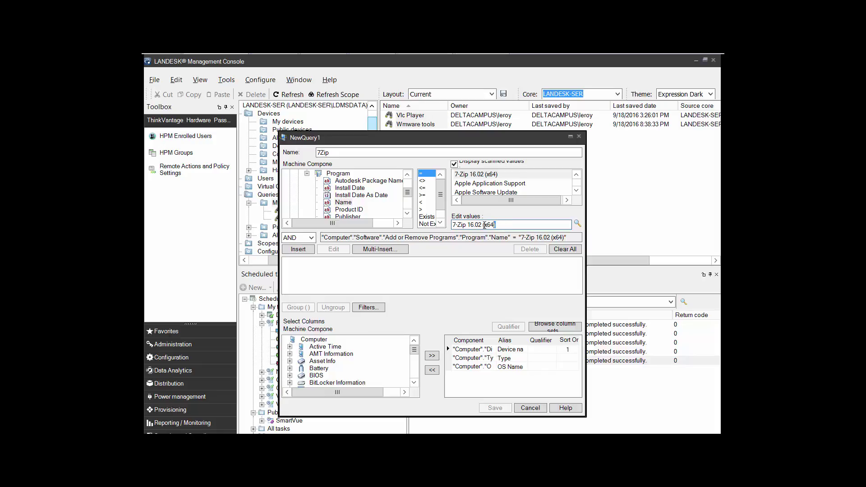
{"action": "key", "text": "ctrl+shift+Left"}
{"action": "key", "text": "ctrl+shift+Left"}
{"action": "key", "text": "BackSpace"}
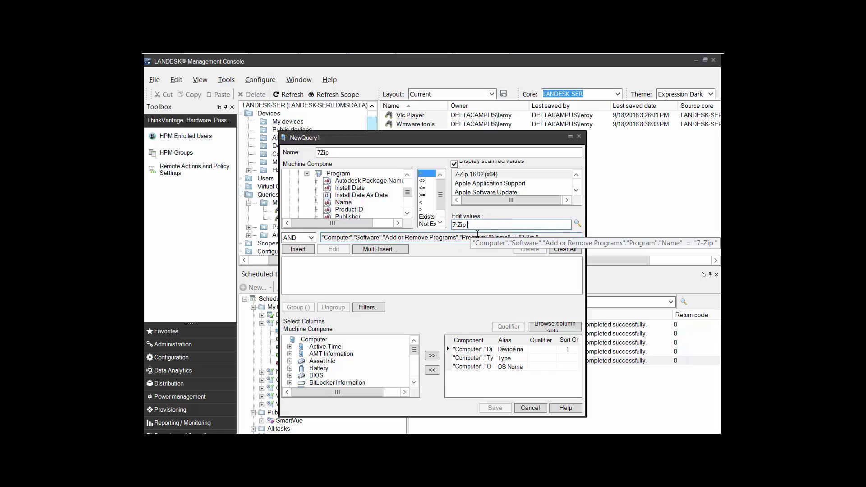
{"action": "left_click", "coordinate": [298, 249]}
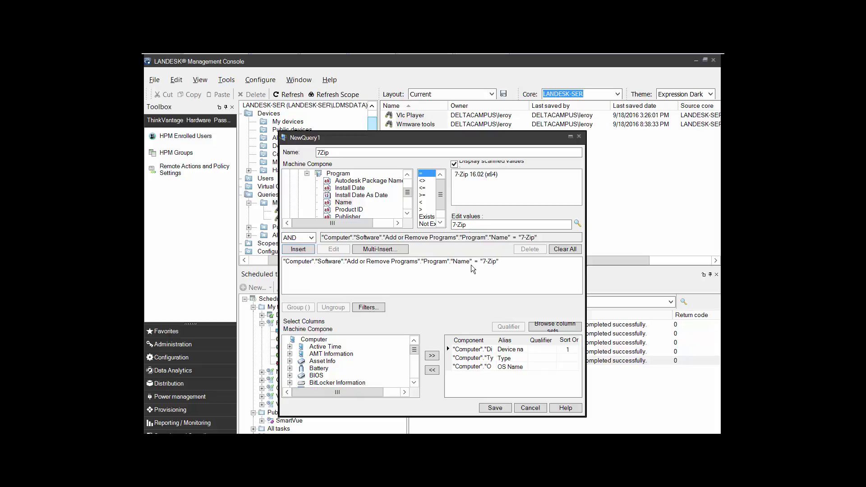
{"action": "left_click", "coordinate": [495, 408]}
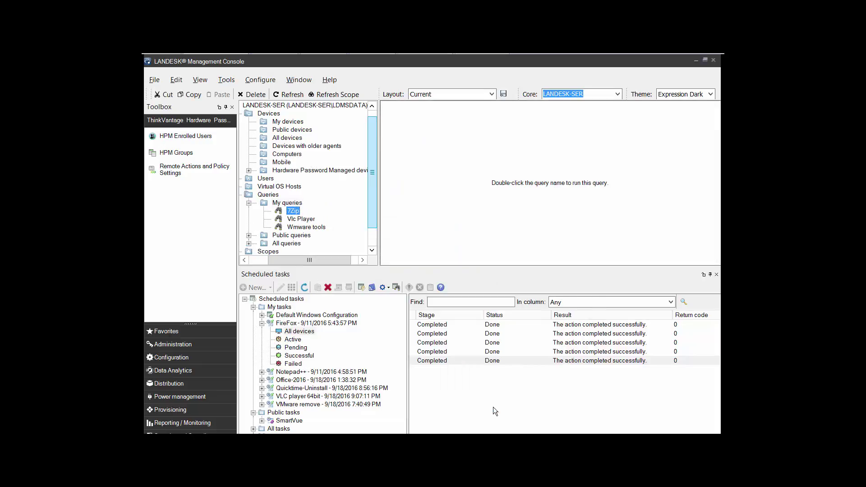
Run the 7Zip query from My queries; it returns no results
{"action": "right_click", "coordinate": [291, 211]}
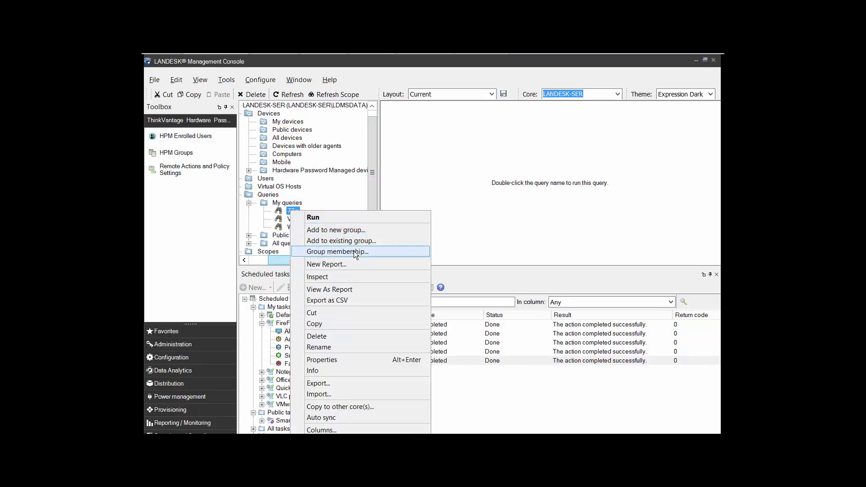
{"action": "left_click", "coordinate": [329, 218]}
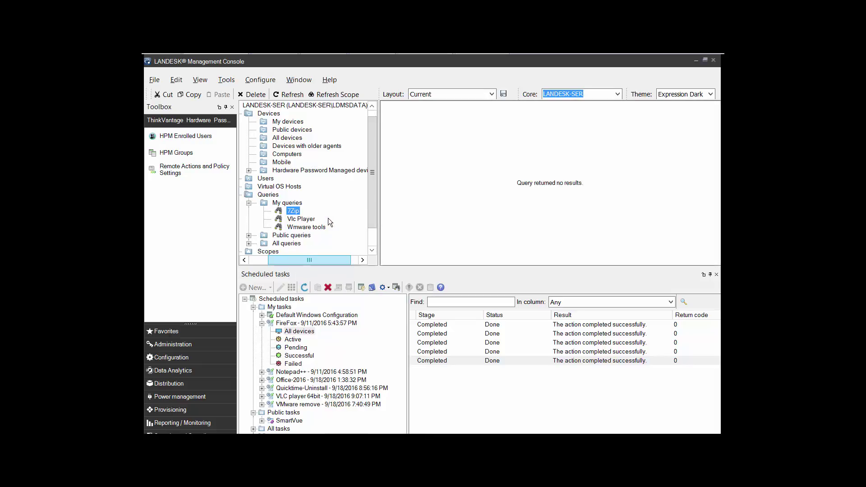
{"action": "left_click", "coordinate": [293, 212]}
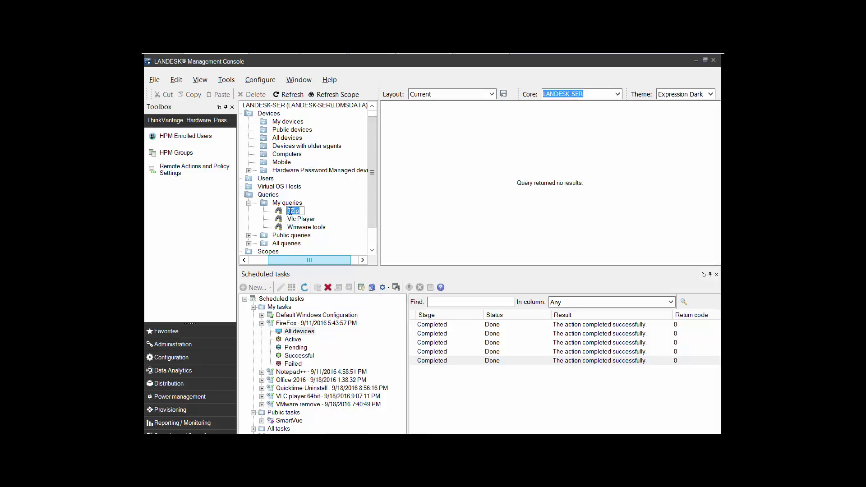
{"action": "right_click", "coordinate": [286, 208]}
{"action": "left_click", "coordinate": [282, 208]}
{"action": "right_click", "coordinate": [282, 209]}
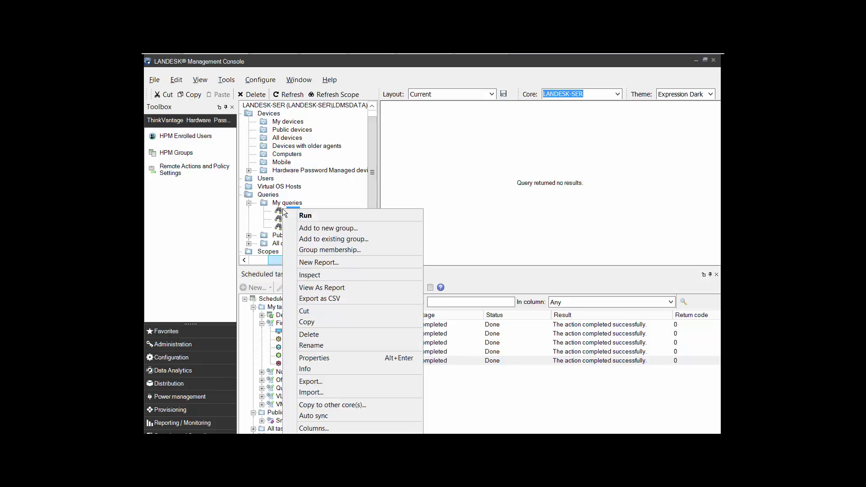
Open the 7Zip query's properties and delete its Name = "7-Zip" criterion
{"action": "left_click", "coordinate": [324, 357]}
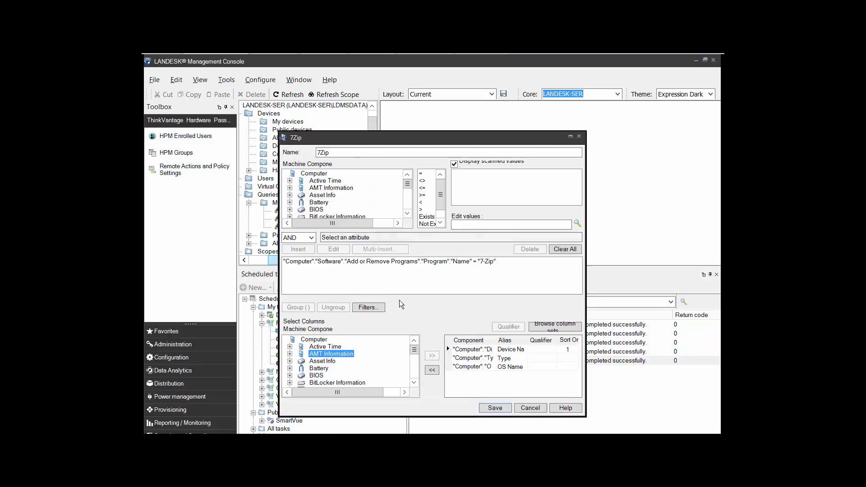
{"action": "left_click", "coordinate": [336, 261]}
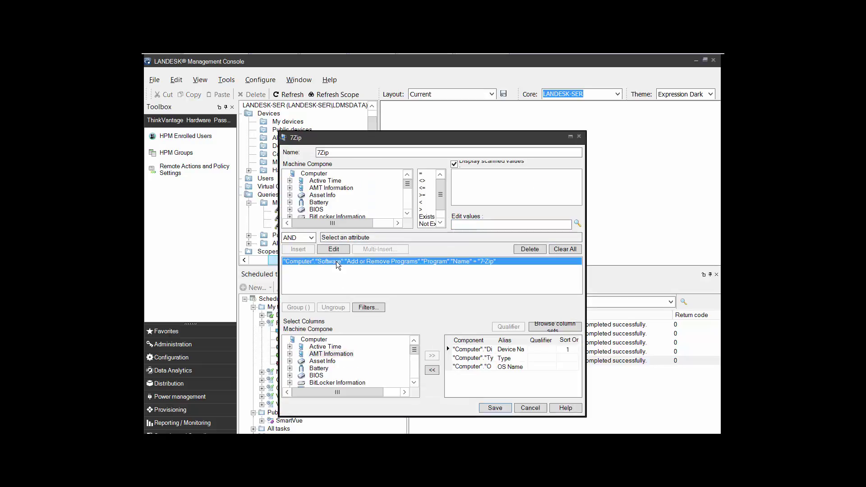
{"action": "left_click", "coordinate": [530, 250]}
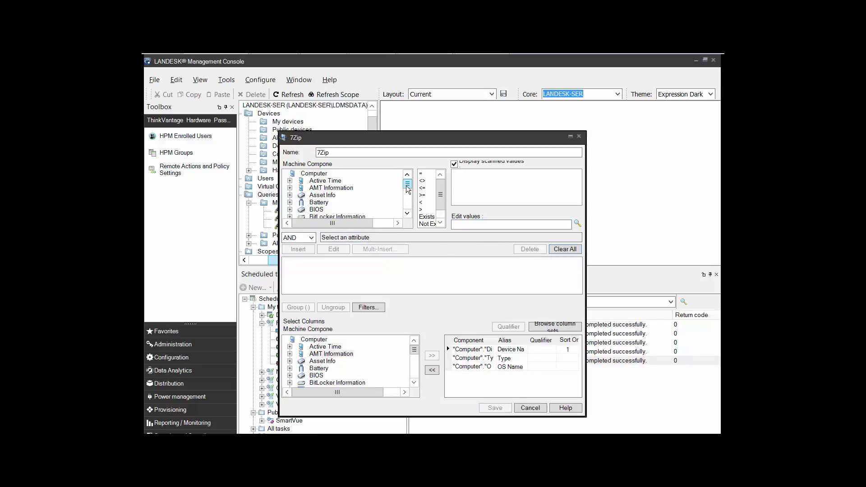
{"action": "scroll", "coordinate": [405, 189], "scroll_direction": "down", "scroll_amount": 5}
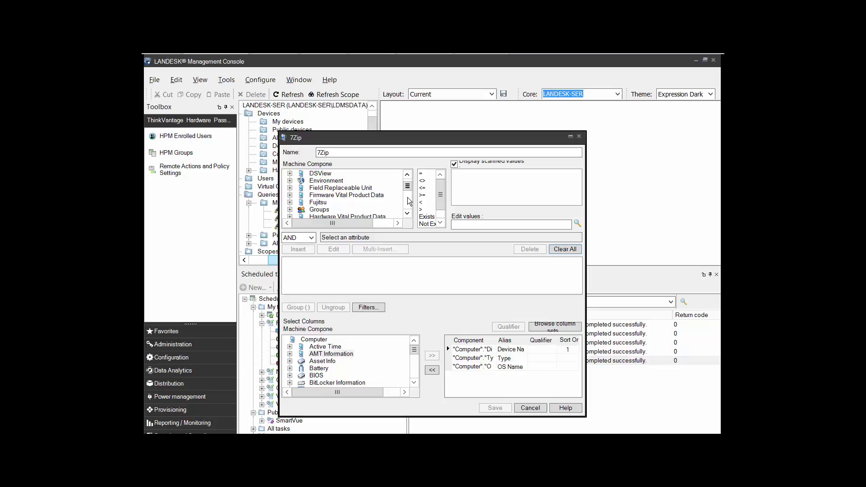
{"action": "scroll", "coordinate": [407, 191], "scroll_direction": "down", "scroll_amount": 5}
{"action": "scroll", "coordinate": [407, 194], "scroll_direction": "down", "scroll_amount": 5}
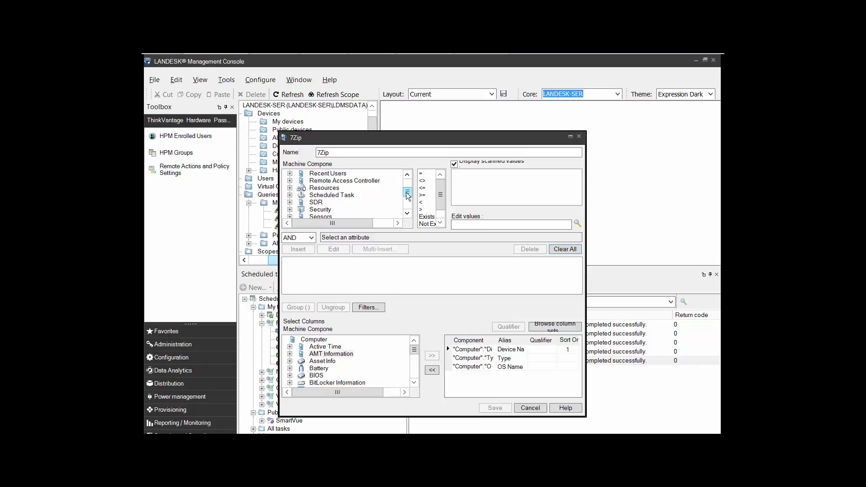
Insert the criterion Program Name = "7-Zip 16.02 (x64)" from Software > Add or Remove Programs
{"action": "left_click", "coordinate": [408, 214]}
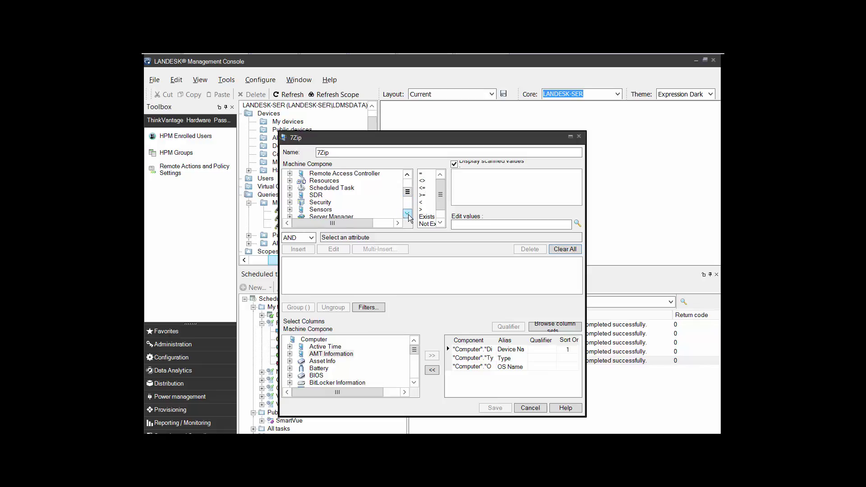
{"action": "left_click", "coordinate": [407, 213]}
{"action": "left_click", "coordinate": [408, 213]}
{"action": "left_click", "coordinate": [408, 214]}
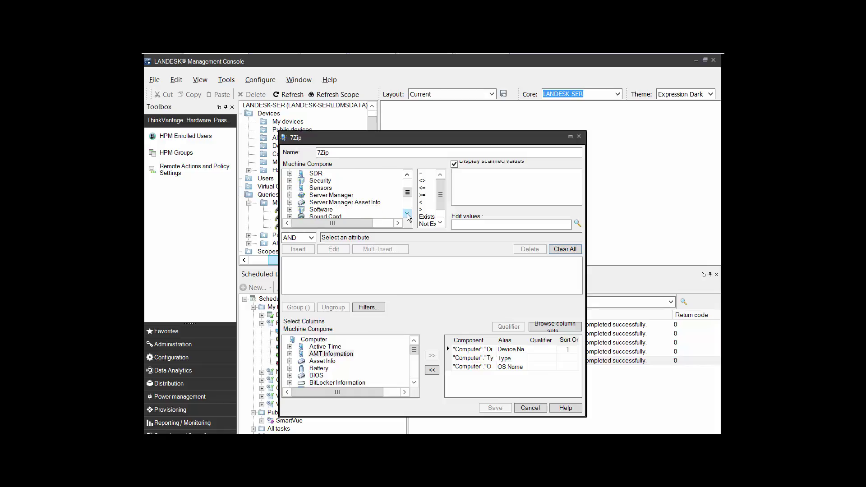
{"action": "double_click", "coordinate": [322, 210]}
{"action": "left_click", "coordinate": [326, 181]}
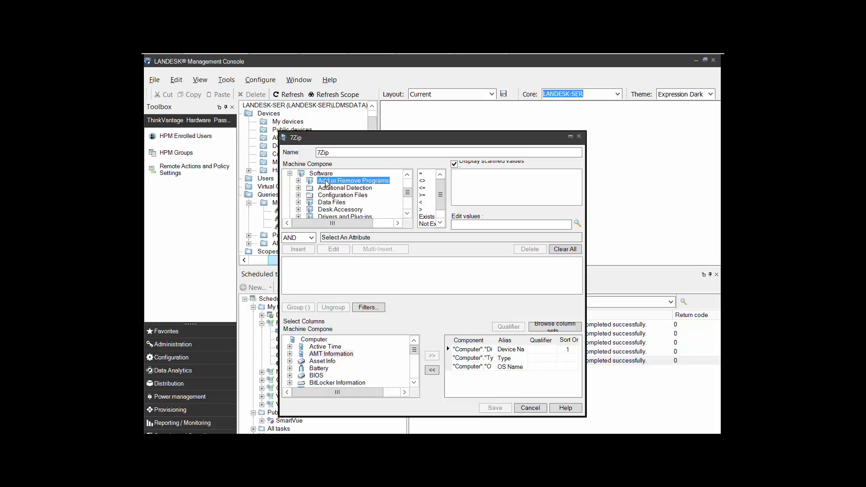
{"action": "double_click", "coordinate": [327, 181]}
{"action": "double_click", "coordinate": [338, 188]}
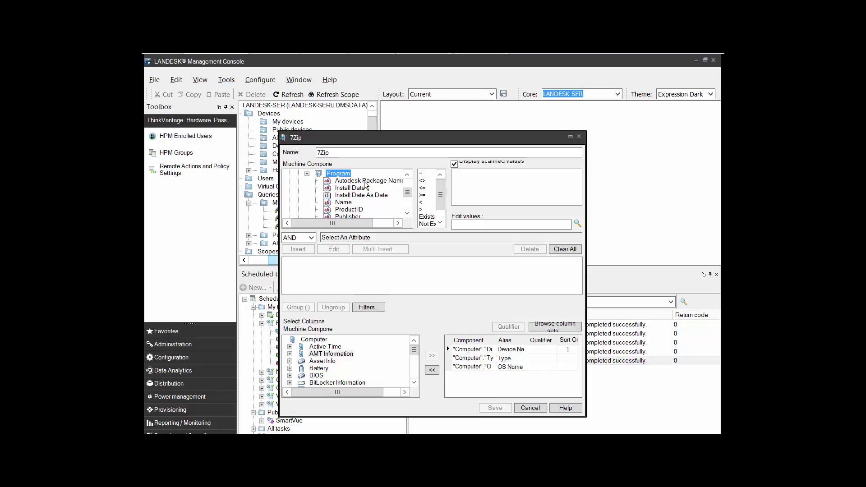
{"action": "left_click", "coordinate": [344, 203]}
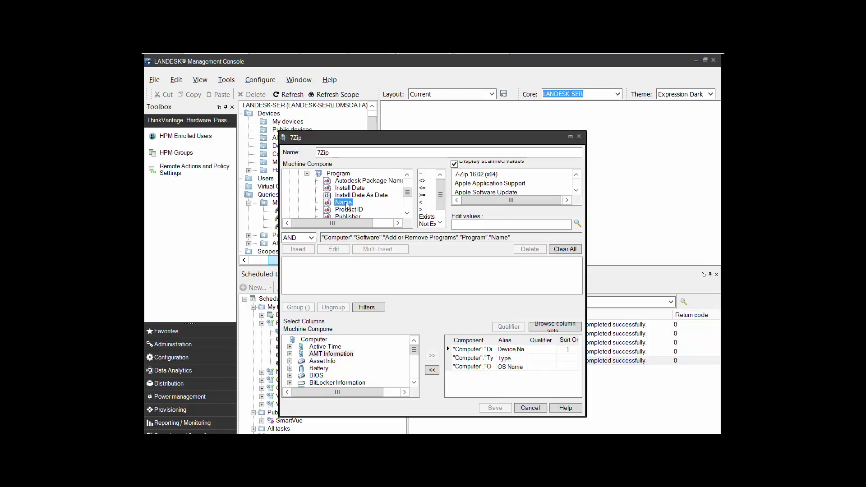
{"action": "left_click", "coordinate": [478, 176]}
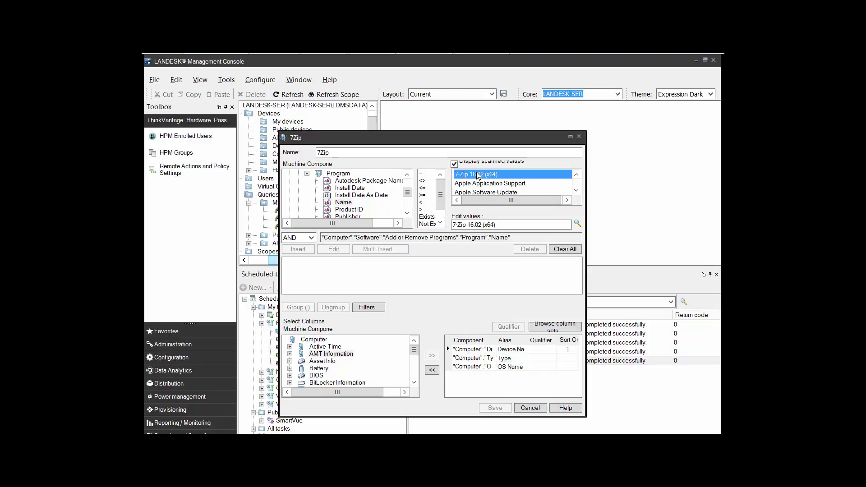
{"action": "left_click", "coordinate": [423, 174]}
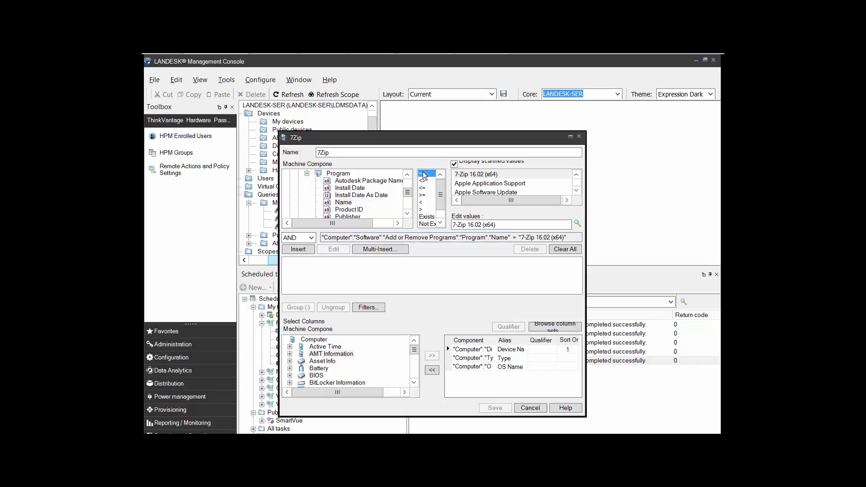
{"action": "double_click", "coordinate": [298, 250]}
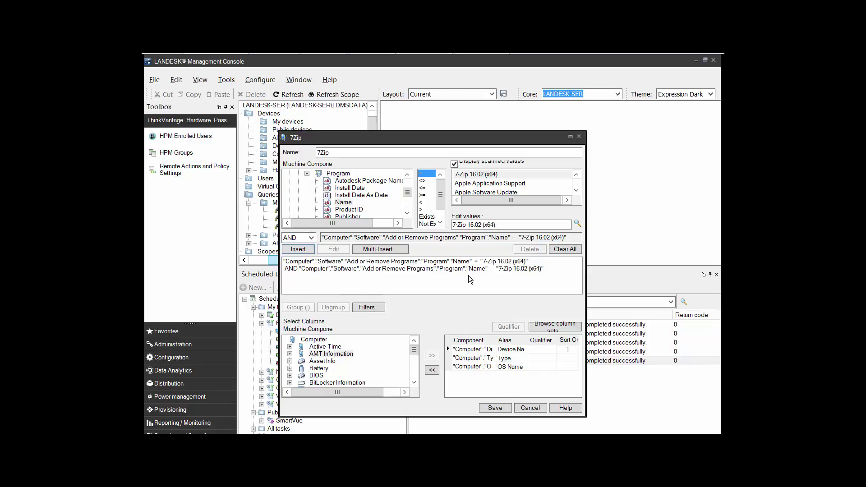
Clear the duplicated conditions, keep a single 7-Zip 16.02 (x64) condition, and save
{"action": "left_click", "coordinate": [449, 263]}
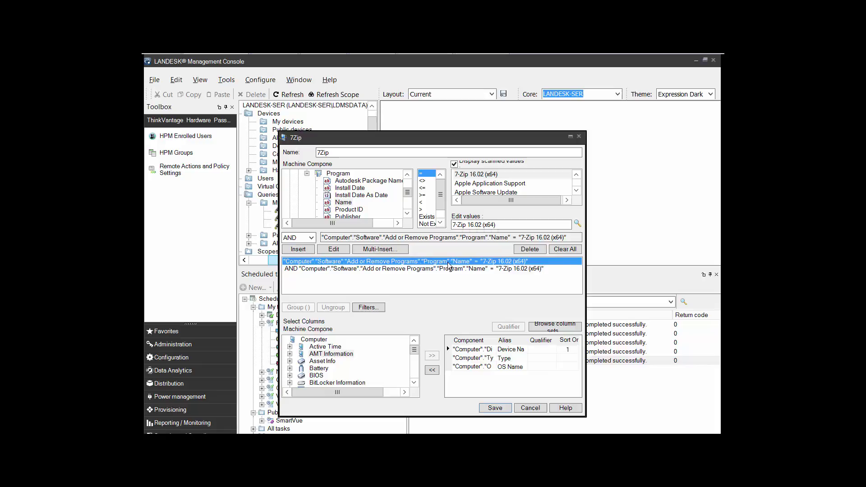
{"action": "left_click", "coordinate": [562, 249]}
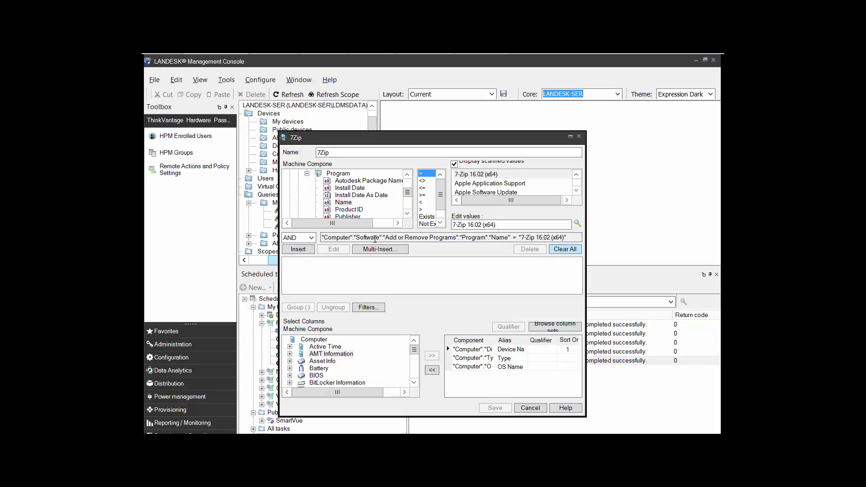
{"action": "left_click", "coordinate": [293, 250]}
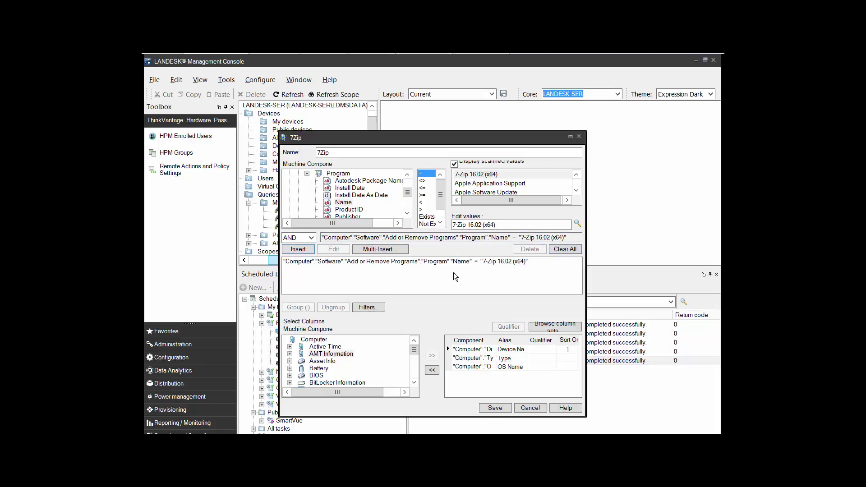
{"action": "left_click", "coordinate": [495, 408]}
{"action": "left_click", "coordinate": [299, 211]}
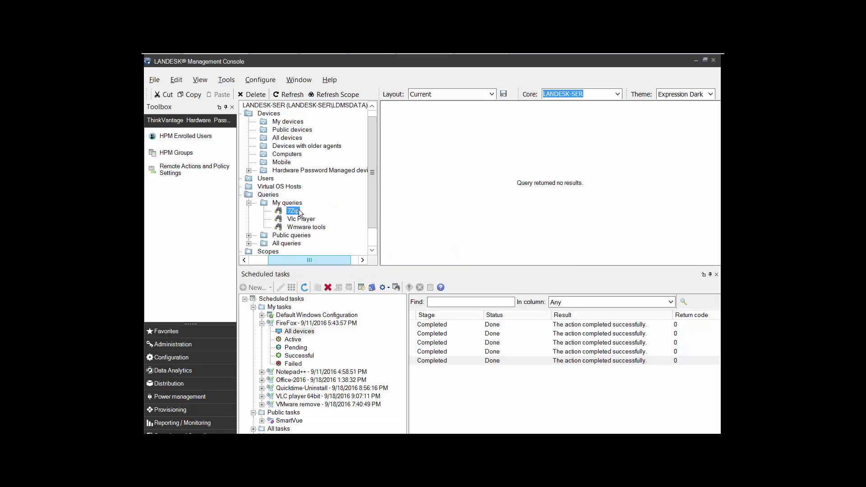
Rerun the 7Zip query, which now lists CLIENT-01, then open its Properties
{"action": "right_click", "coordinate": [294, 211]}
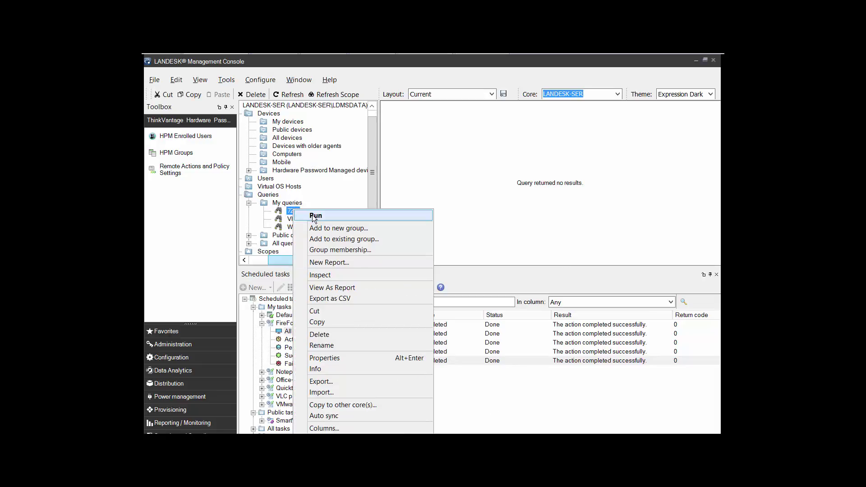
{"action": "left_click", "coordinate": [314, 216]}
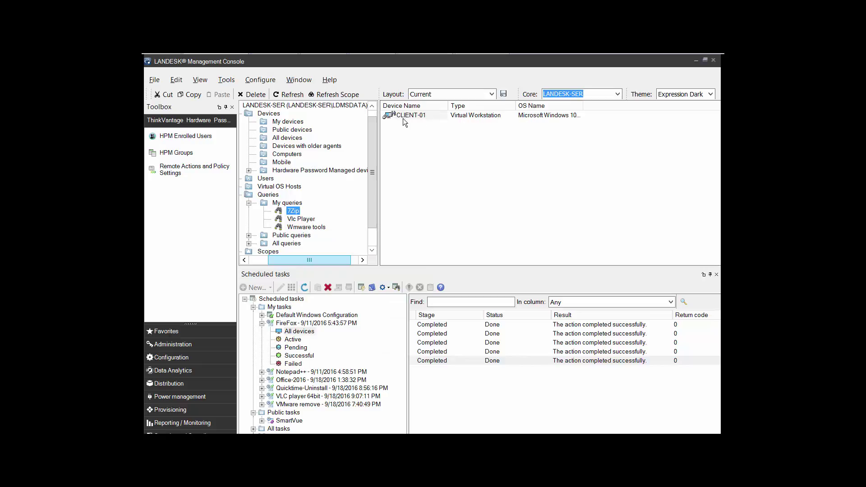
{"action": "right_click", "coordinate": [293, 211]}
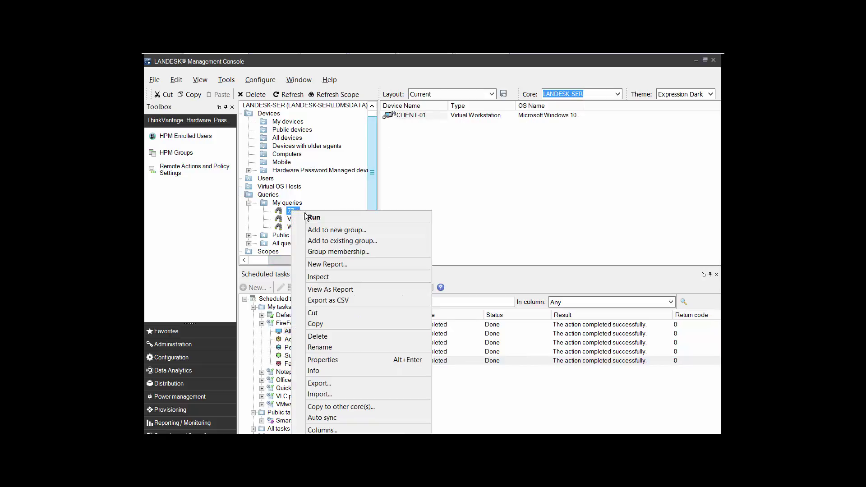
{"action": "left_click", "coordinate": [336, 357]}
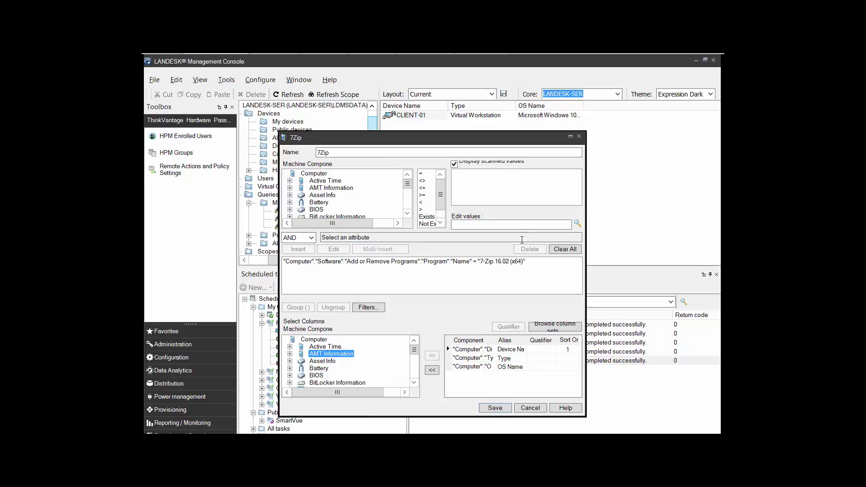
Replace the criterion with Program Name = "7-Zip 16.02", dropping " (x64)", and save
{"action": "left_click", "coordinate": [489, 260]}
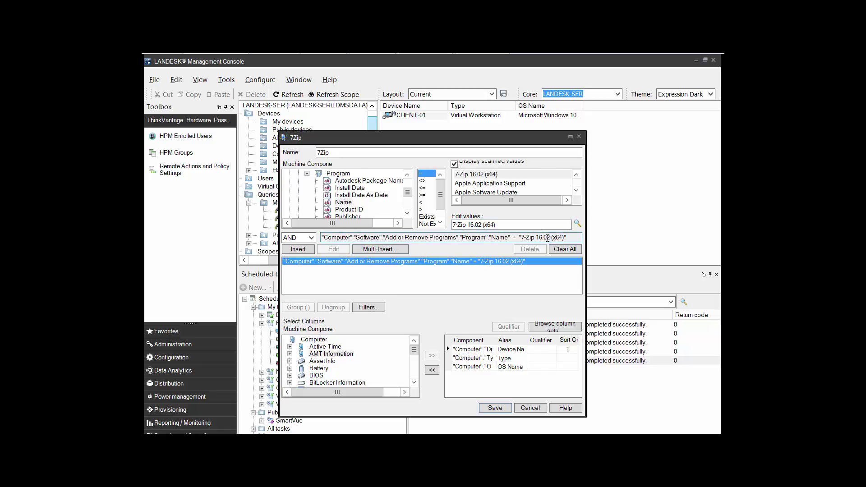
{"action": "left_click", "coordinate": [564, 237]}
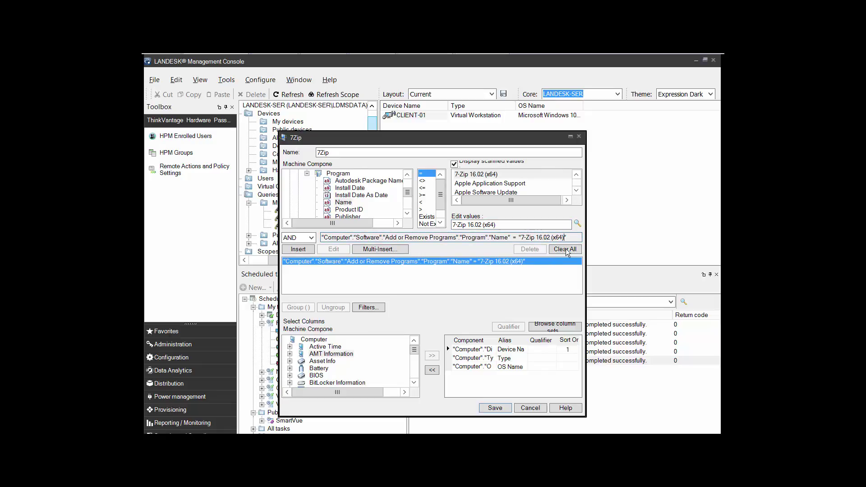
{"action": "left_click", "coordinate": [559, 250]}
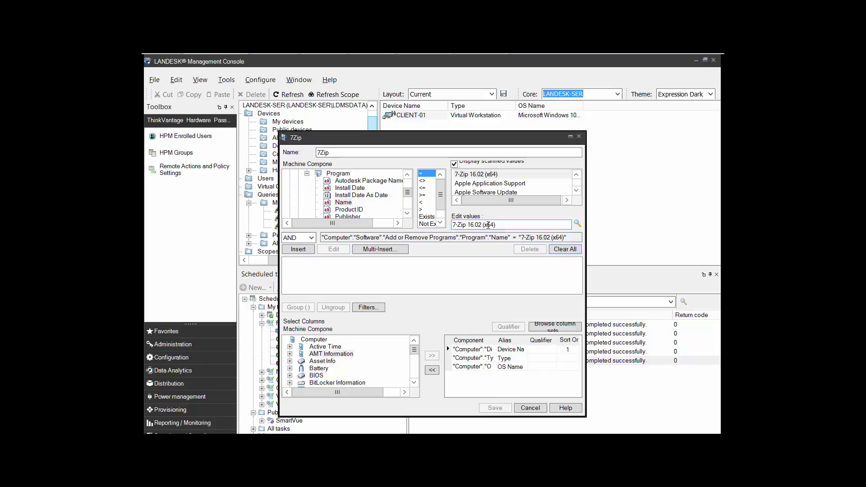
{"action": "left_click_drag", "start_coordinate": [482, 225], "coordinate": [510, 225]}
{"action": "key", "text": "Delete"}
{"action": "key", "text": "BackSpace"}
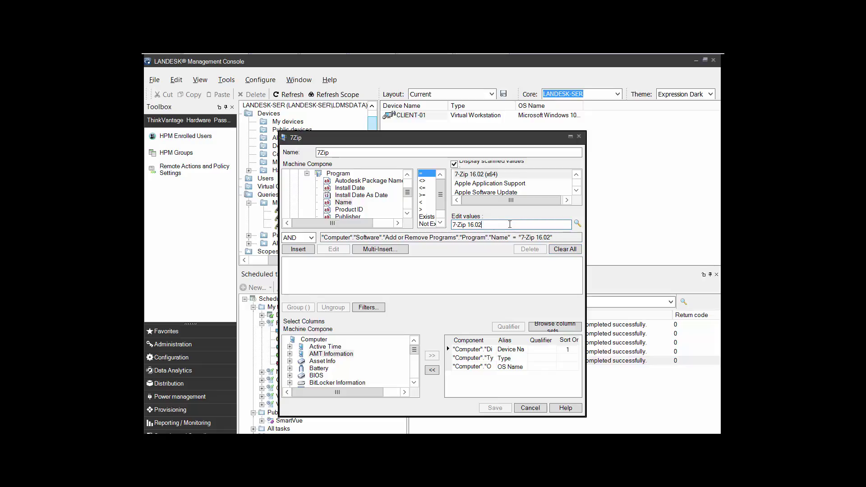
{"action": "left_click", "coordinate": [302, 249]}
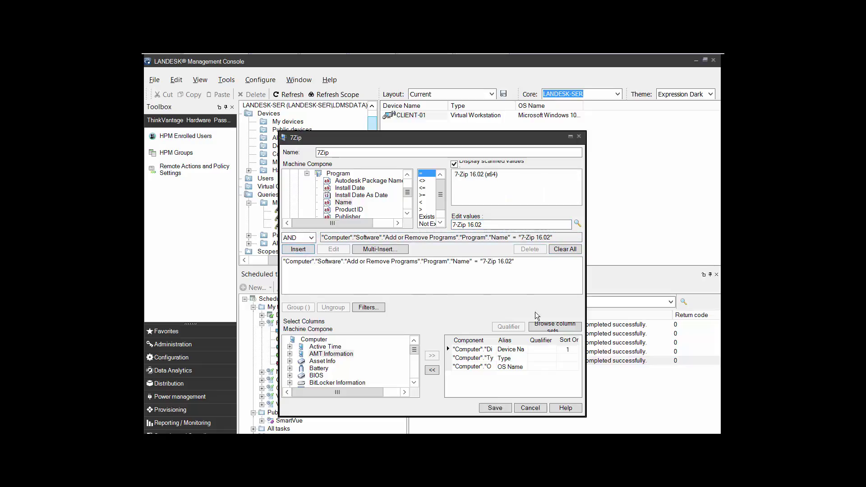
{"action": "left_click", "coordinate": [497, 407]}
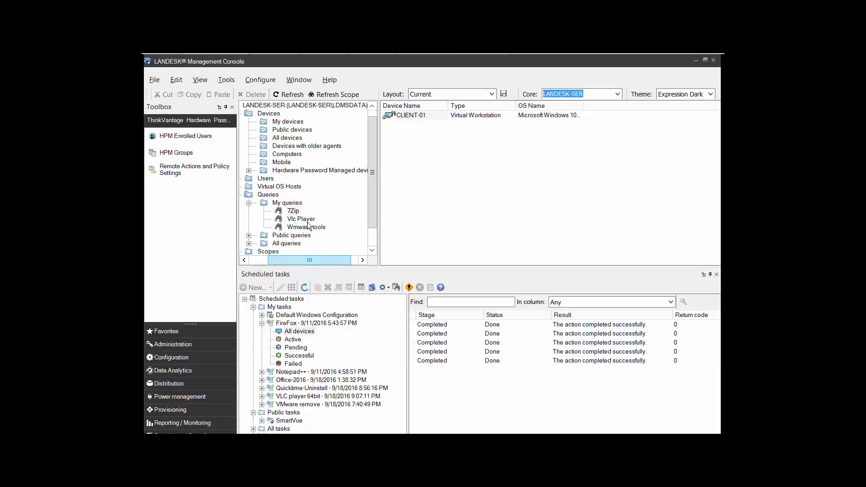
Run the edited 7Zip query, which returns no devices
{"action": "left_click", "coordinate": [293, 212]}
{"action": "right_click", "coordinate": [294, 212]}
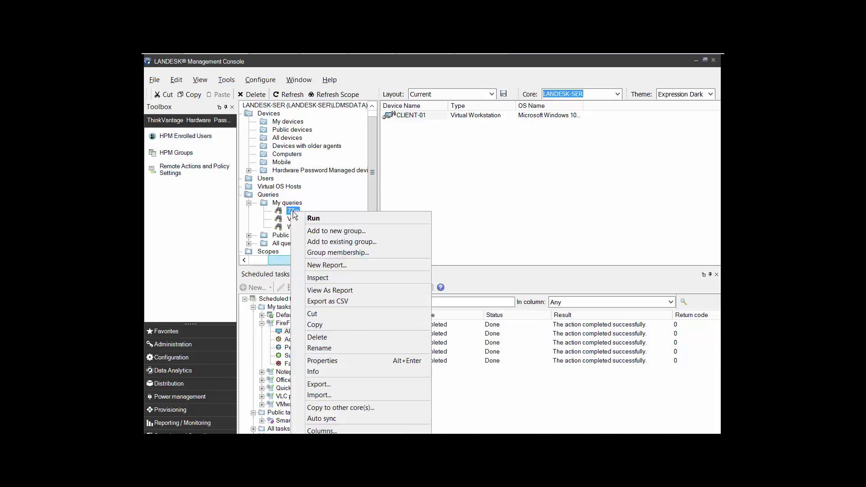
{"action": "left_click", "coordinate": [322, 219]}
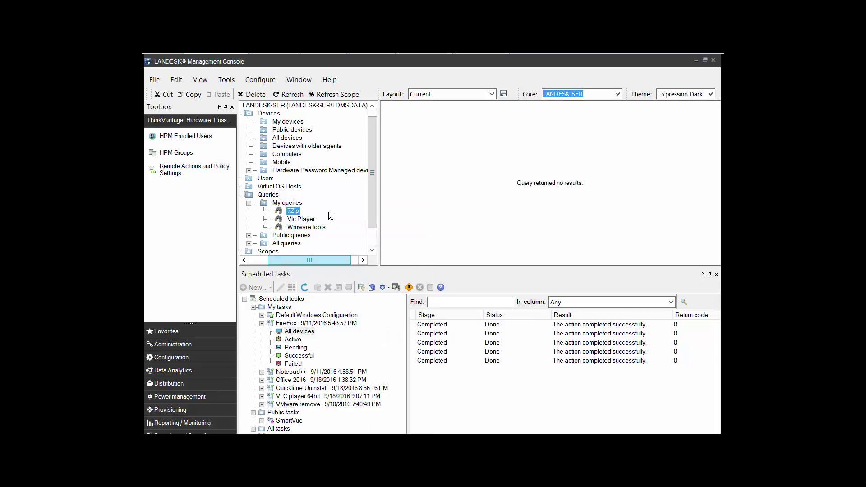
{"action": "right_click", "coordinate": [297, 214]}
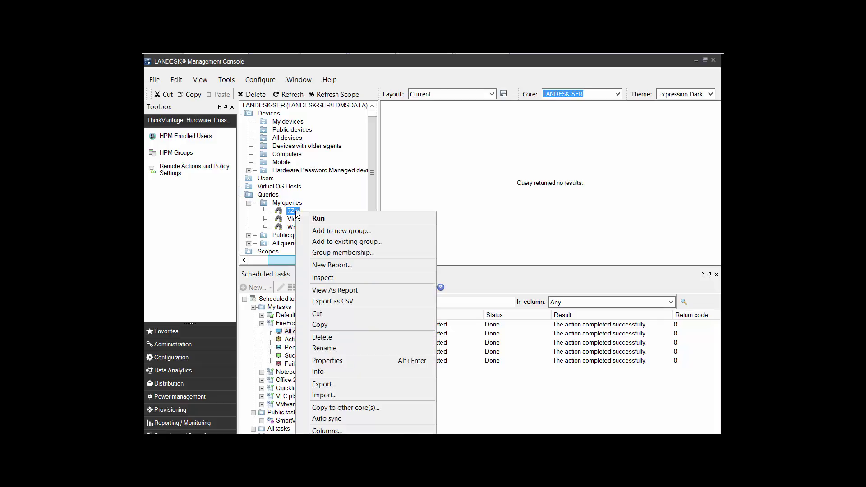
Reopen the 7Zip query's properties and select the Software > Add or Remove Programs > Program > Name attribute
{"action": "left_click", "coordinate": [344, 361]}
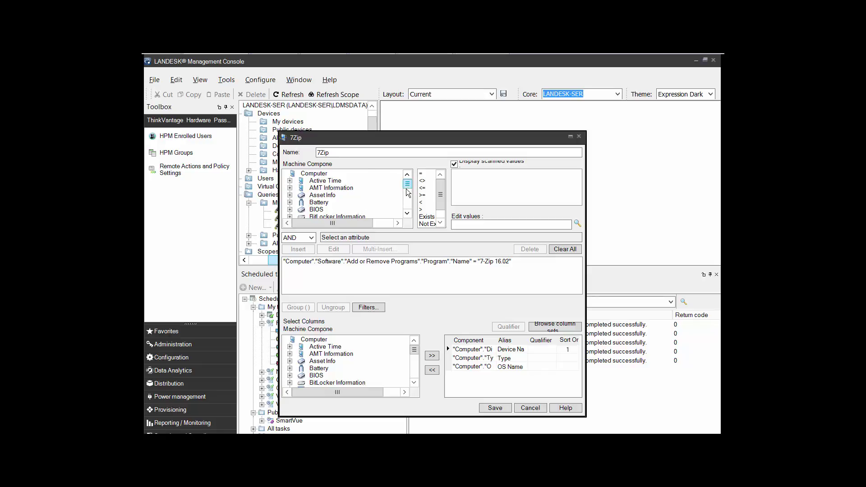
{"action": "left_click_drag", "start_coordinate": [407, 185], "coordinate": [409, 200]}
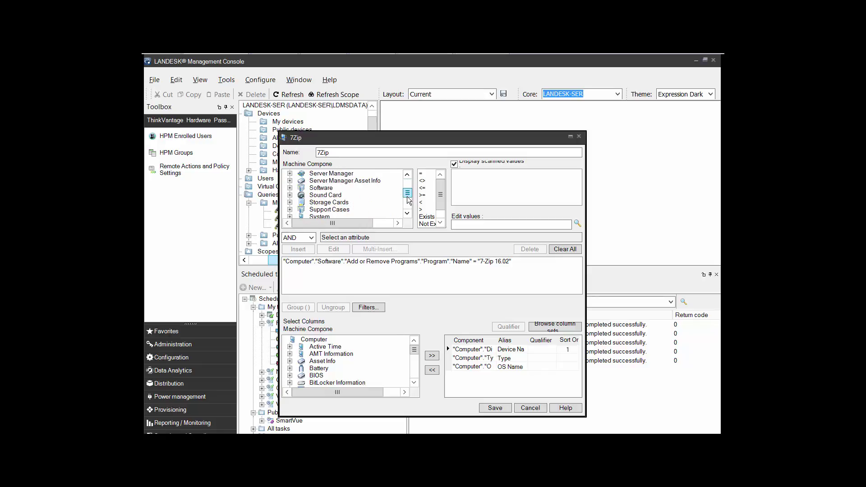
{"action": "left_click", "coordinate": [322, 189]}
{"action": "double_click", "coordinate": [323, 189]}
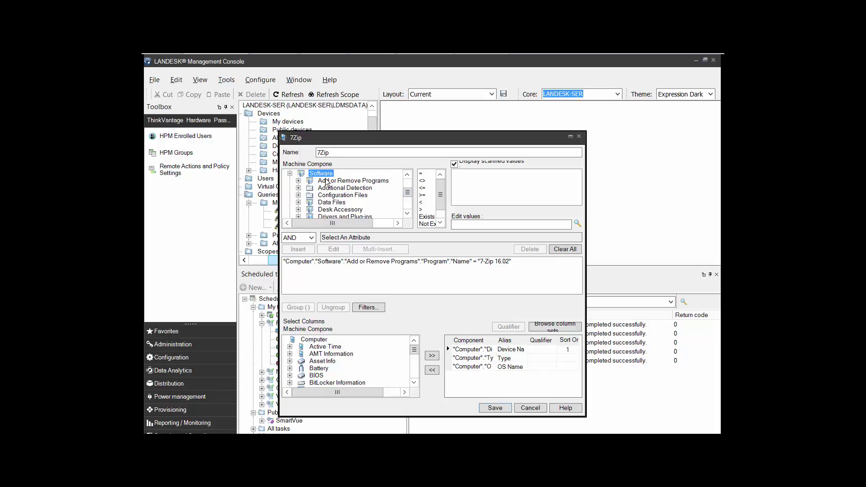
{"action": "double_click", "coordinate": [329, 180]}
{"action": "left_click", "coordinate": [331, 188]}
{"action": "double_click", "coordinate": [330, 188]}
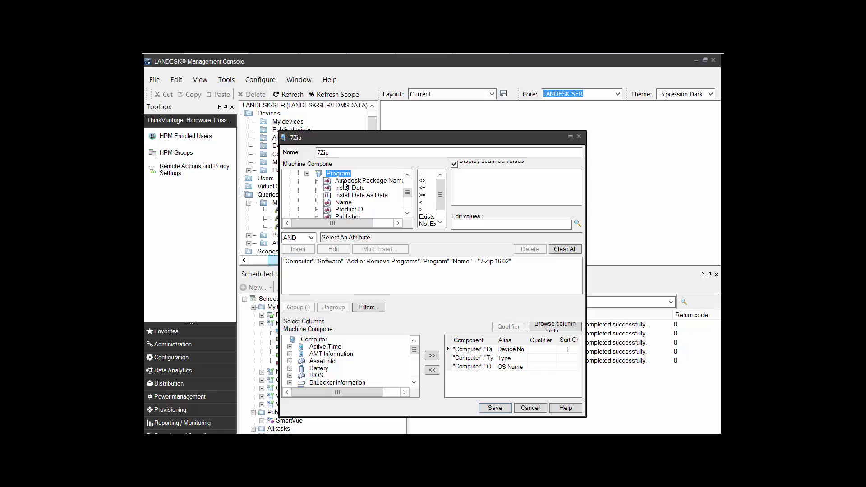
{"action": "left_click", "coordinate": [344, 202]}
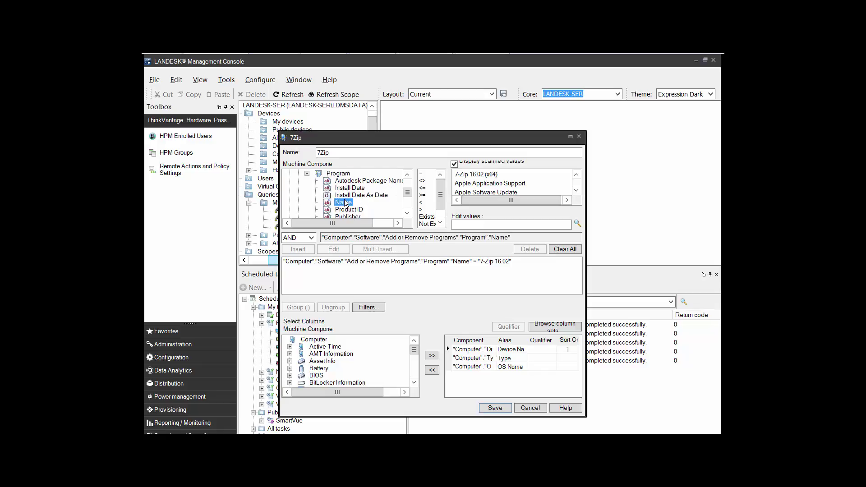
Make the condition Name Like '7-Zip 16.02', trimming the ' (x64)' suffix, and save the query
{"action": "left_click", "coordinate": [477, 174]}
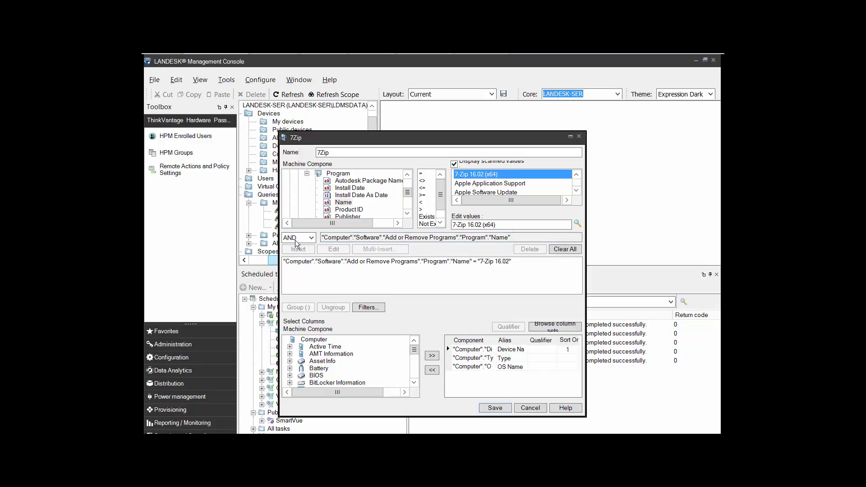
{"action": "left_click", "coordinate": [424, 181]}
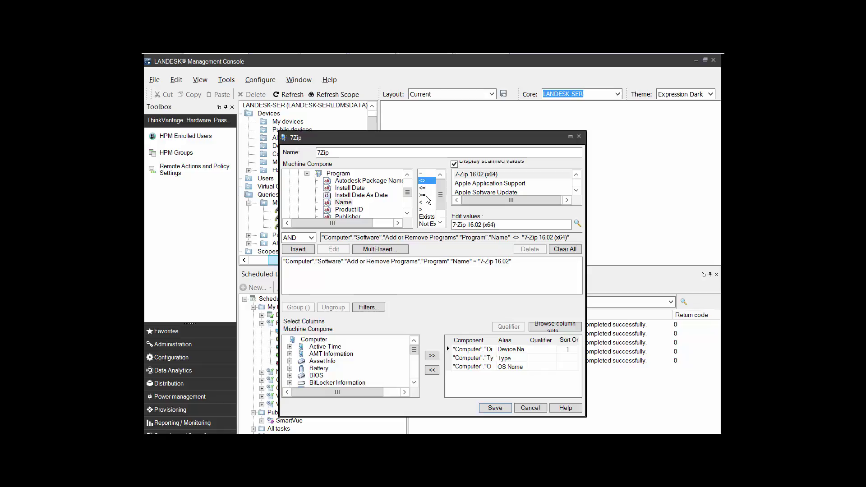
{"action": "left_click_drag", "start_coordinate": [440, 204], "coordinate": [441, 217]}
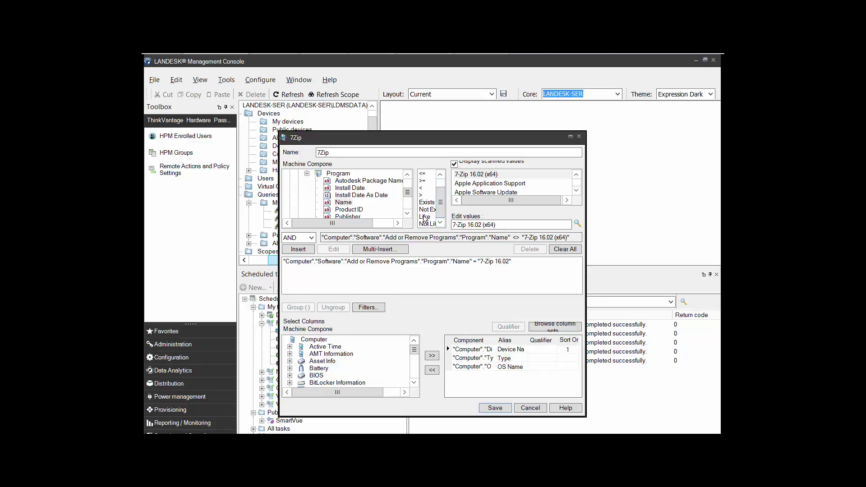
{"action": "left_click", "coordinate": [425, 218]}
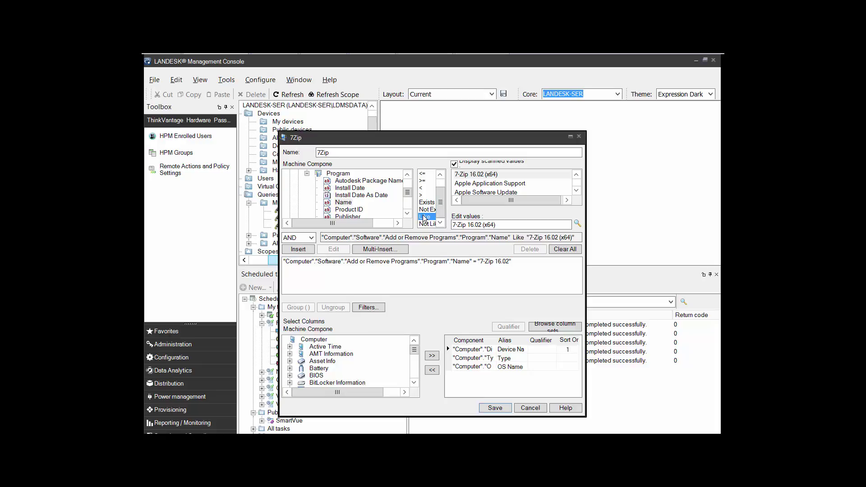
{"action": "left_click", "coordinate": [570, 239]}
{"action": "left_click", "coordinate": [502, 226]}
{"action": "key", "text": "BackSpace"}
{"action": "key", "text": "BackSpace"}
{"action": "key", "text": "BackSpace"}
{"action": "key", "text": "BackSpace"}
{"action": "key", "text": "BackSpace"}
{"action": "key", "text": "BackSpace"}
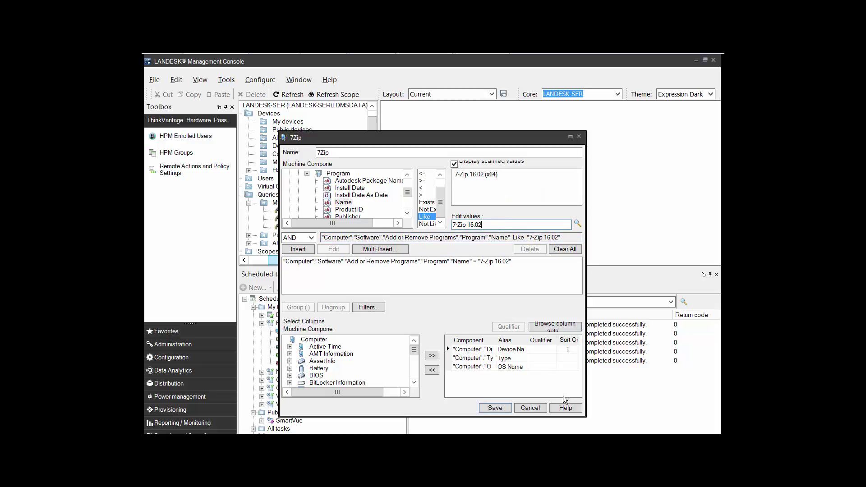
{"action": "left_click", "coordinate": [496, 408]}
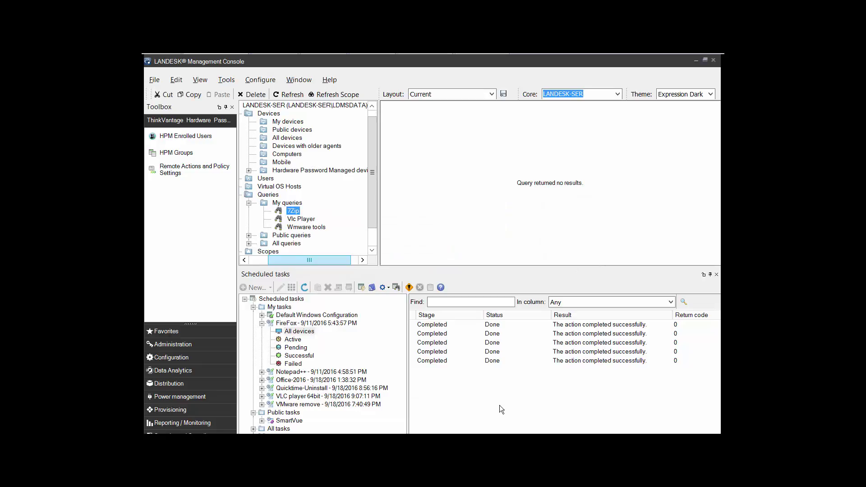
Reopen the 7Zip query's properties and delete the old exact-match criterion
{"action": "right_click", "coordinate": [292, 212]}
{"action": "left_click", "coordinate": [320, 218]}
{"action": "right_click", "coordinate": [292, 212]}
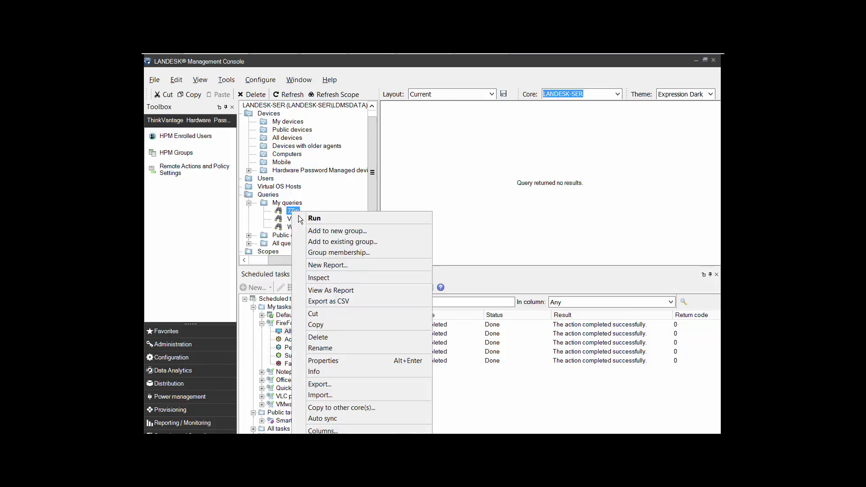
{"action": "left_click", "coordinate": [333, 362]}
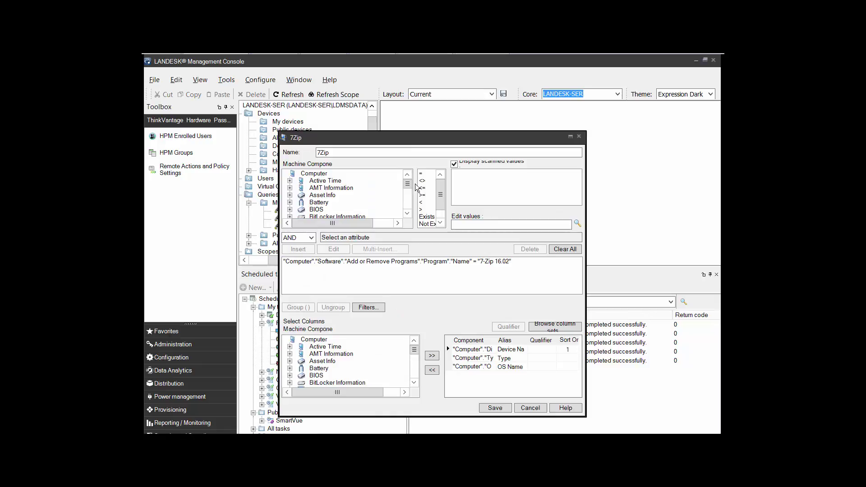
{"action": "left_click", "coordinate": [396, 262]}
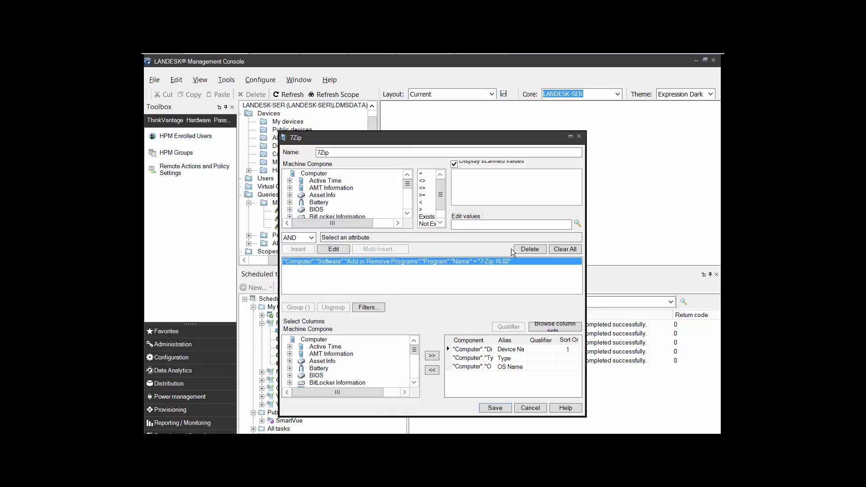
{"action": "left_click", "coordinate": [524, 250]}
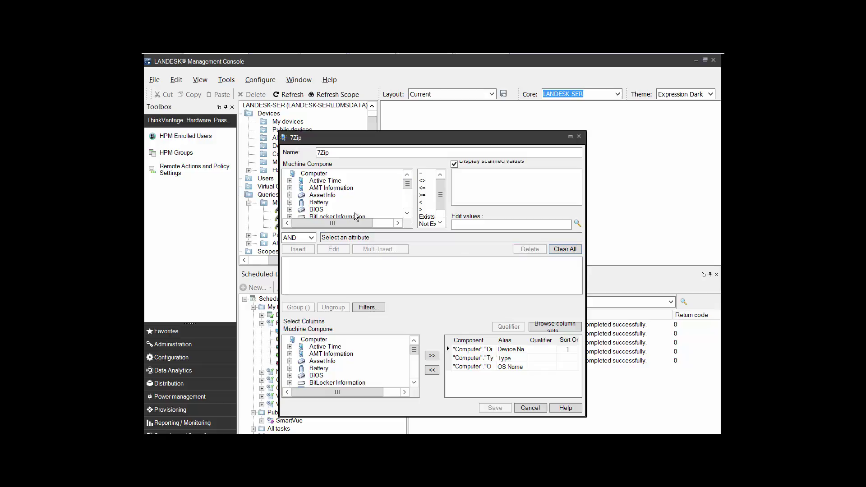
Select the Software > Add or Remove Programs > Program > Name attribute again
{"action": "left_click_drag", "start_coordinate": [408, 185], "coordinate": [407, 197]}
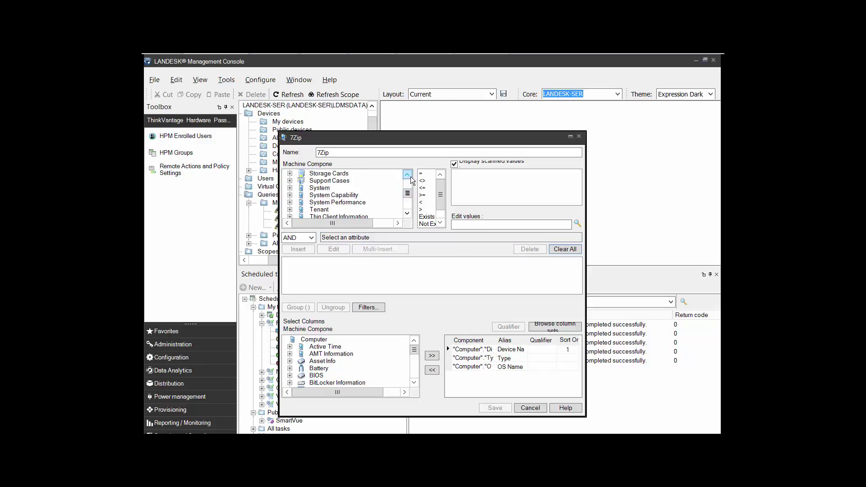
{"action": "left_click", "coordinate": [410, 175]}
{"action": "left_click", "coordinate": [410, 176]}
{"action": "left_click", "coordinate": [314, 175]}
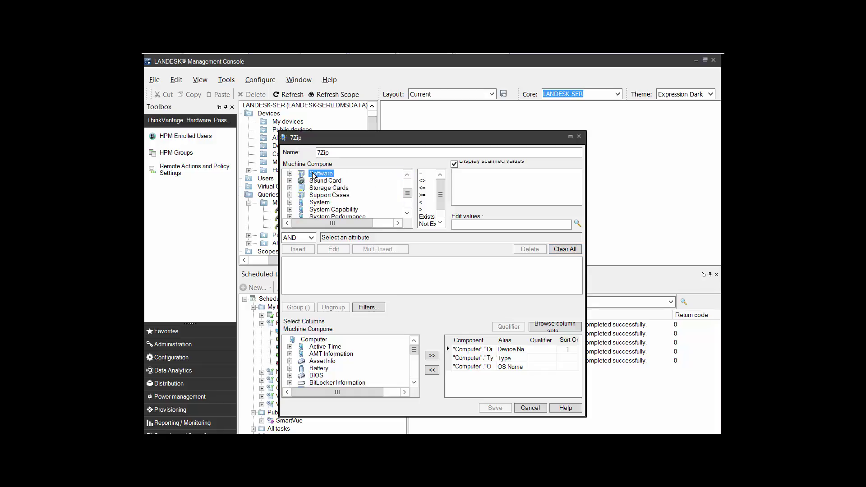
{"action": "double_click", "coordinate": [315, 174]}
{"action": "double_click", "coordinate": [324, 181]}
{"action": "left_click", "coordinate": [327, 188]}
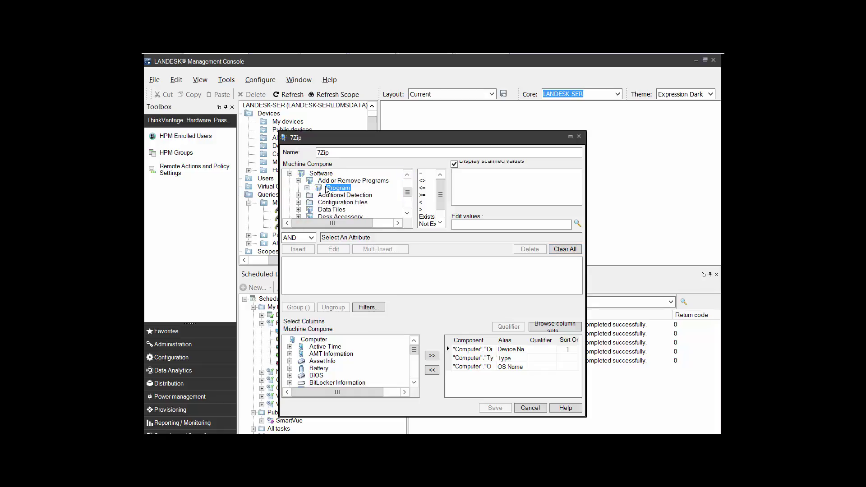
{"action": "double_click", "coordinate": [328, 187]}
{"action": "left_click", "coordinate": [347, 208]}
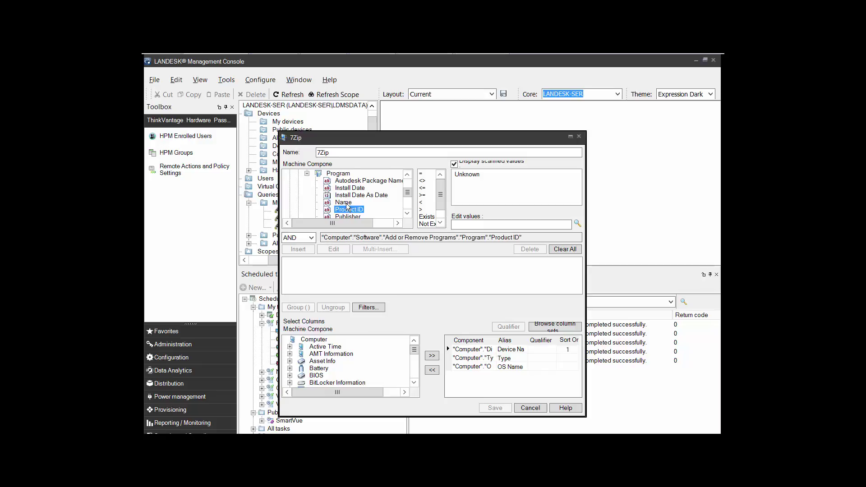
{"action": "left_click", "coordinate": [343, 202]}
Build a Like '7-Zip' condition on the program name, insert it twice, and save the query
{"action": "left_click", "coordinate": [467, 175]}
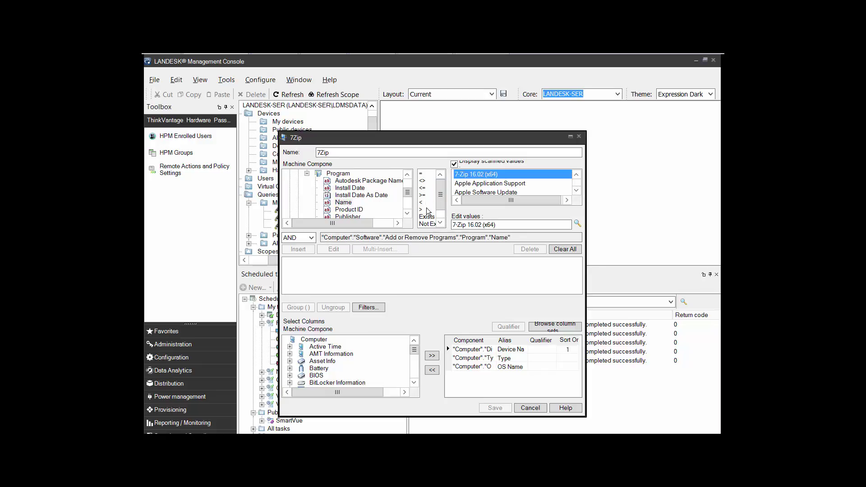
{"action": "left_click_drag", "start_coordinate": [442, 204], "coordinate": [443, 212]}
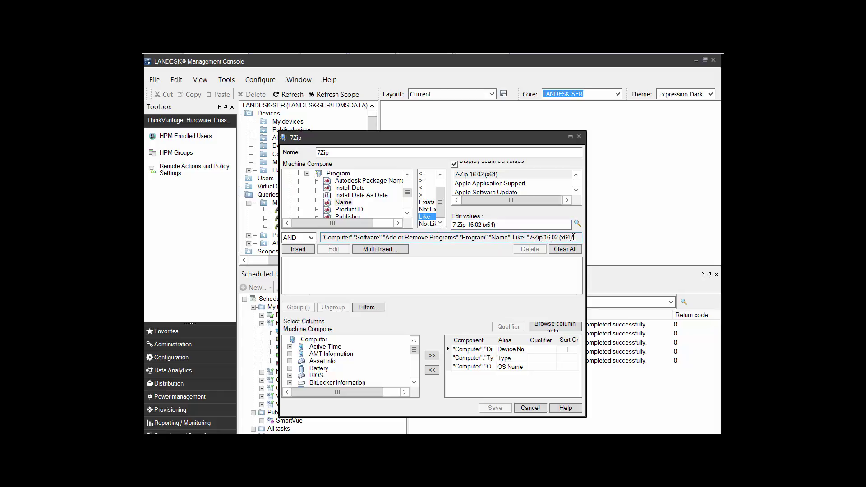
{"action": "left_click", "coordinate": [574, 238]}
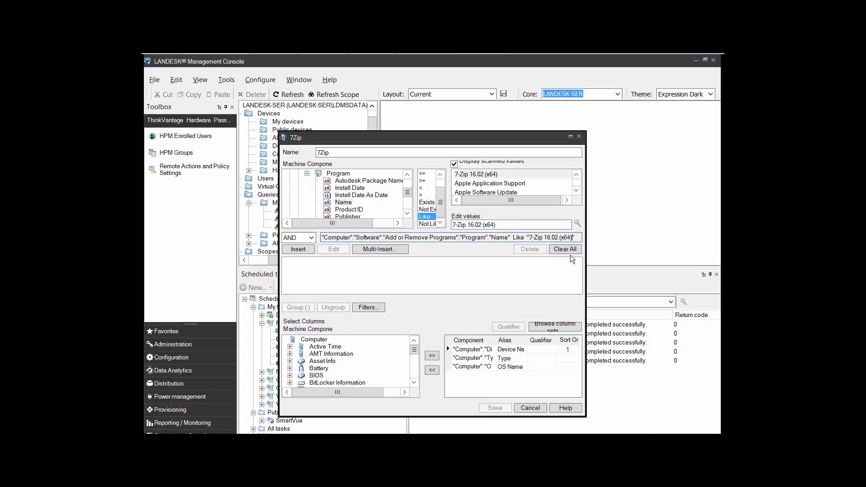
{"action": "left_click", "coordinate": [503, 224]}
{"action": "key", "text": "BackSpace"}
{"action": "key", "text": "BackSpace"}
{"action": "key", "text": "BackSpace"}
{"action": "key", "text": "BackSpace"}
{"action": "key", "text": "BackSpace"}
{"action": "key", "text": "BackSpace"}
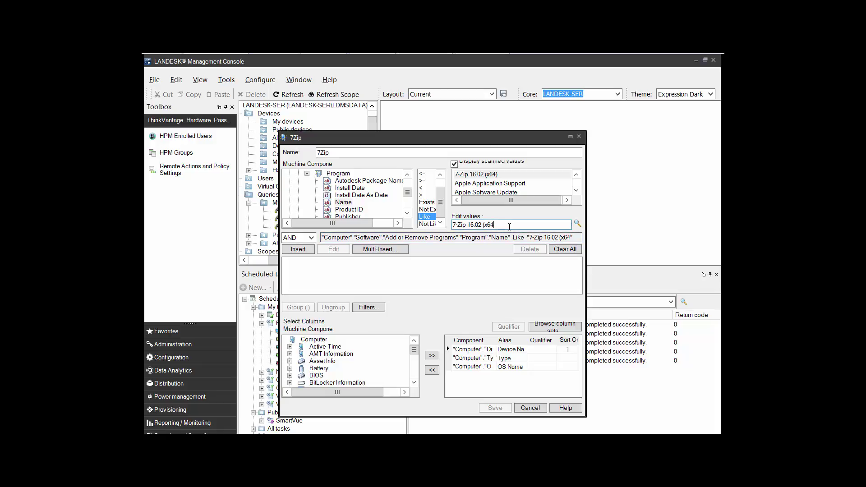
{"action": "key", "text": "BackSpace"}
{"action": "key", "text": "BackSpace"}
{"action": "key", "text": "BackSpace"}
{"action": "key", "text": "BackSpace"}
{"action": "key", "text": "BackSpace"}
{"action": "key", "text": "BackSpace"}
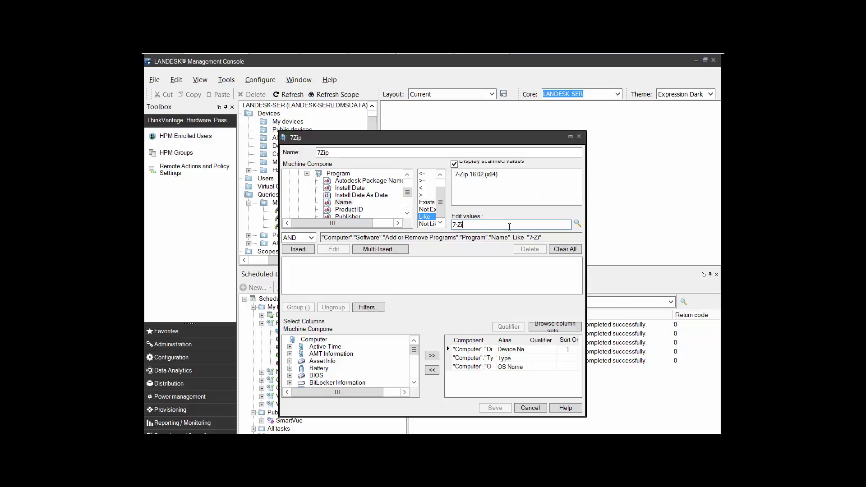
{"action": "type", "text": "p"}
{"action": "left_click", "coordinate": [298, 249]}
{"action": "left_click", "coordinate": [298, 249]}
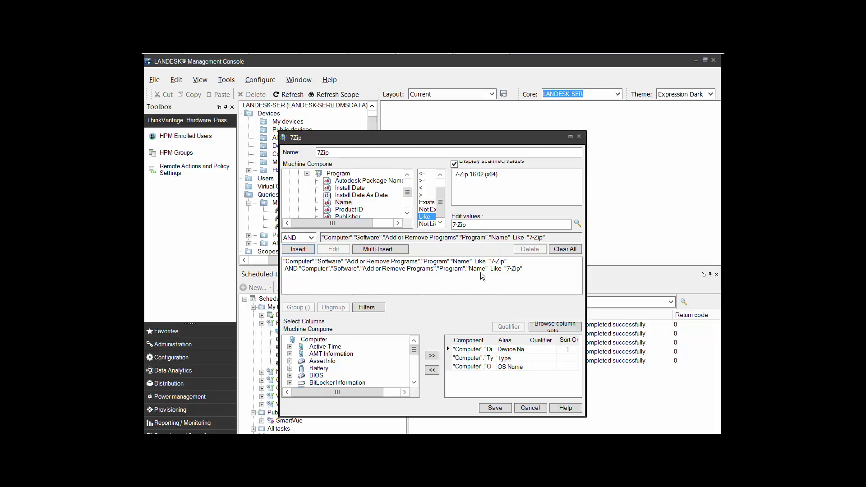
{"action": "left_click", "coordinate": [495, 408]}
Run the 7Zip query, which lists CLIENT-01
{"action": "left_click", "coordinate": [294, 211]}
{"action": "right_click", "coordinate": [292, 211]}
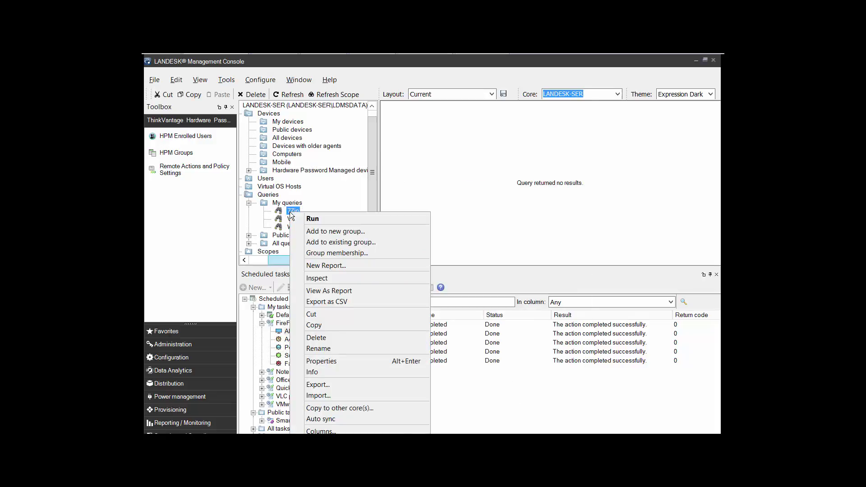
{"action": "left_click", "coordinate": [312, 219]}
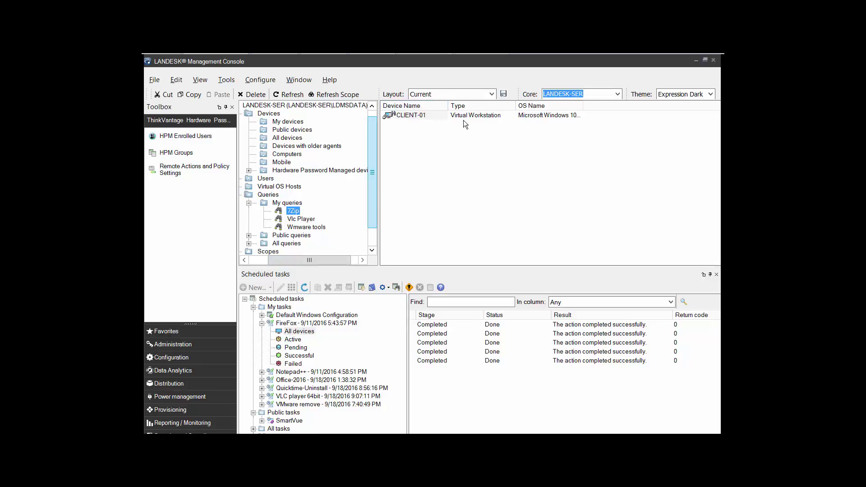
Change the first criterion's value to Like '7-', update it, and save the 7Zip query
{"action": "right_click", "coordinate": [291, 211]}
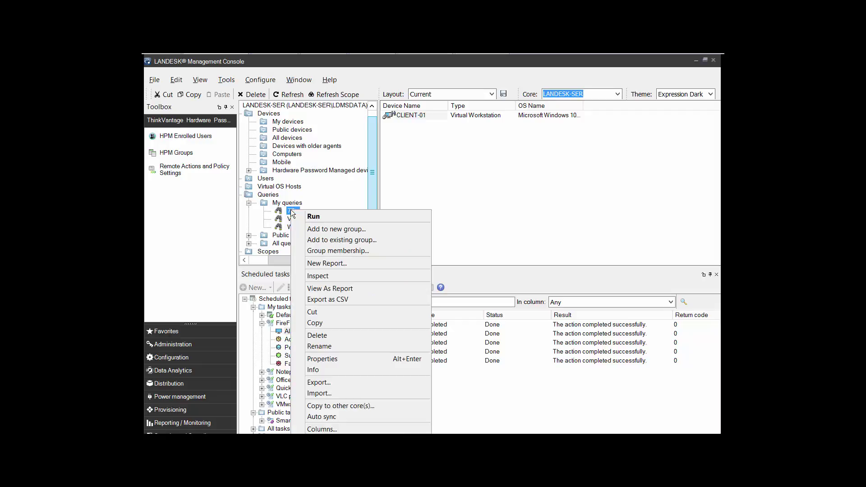
{"action": "left_click", "coordinate": [324, 362]}
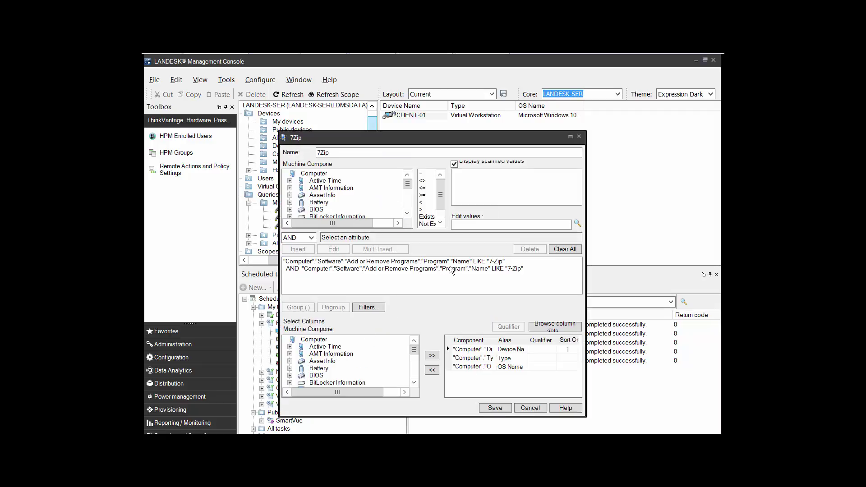
{"action": "left_click", "coordinate": [436, 270]}
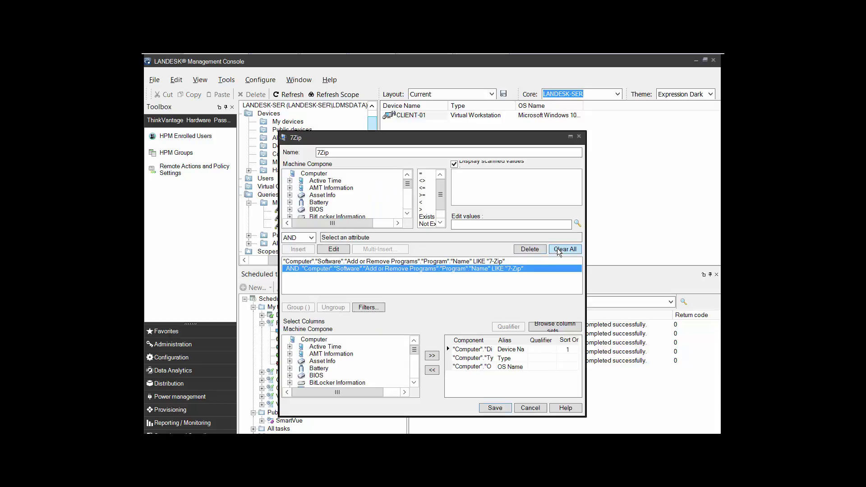
{"action": "left_click", "coordinate": [500, 262]}
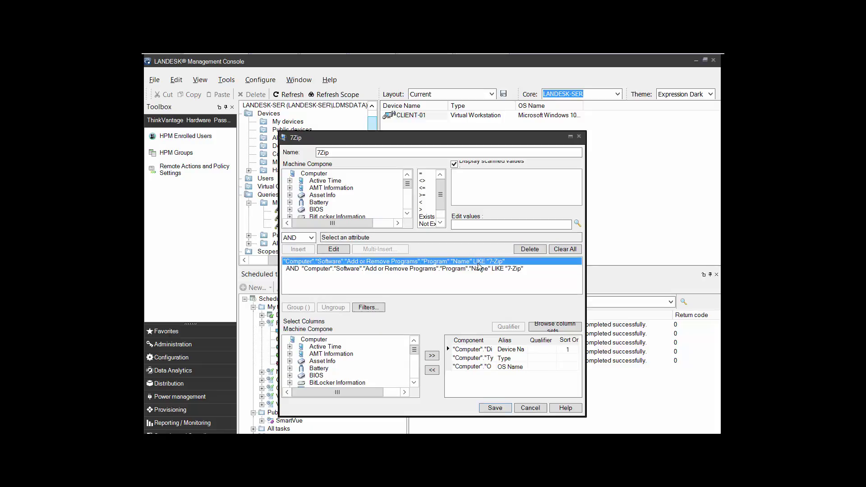
{"action": "double_click", "coordinate": [479, 264]}
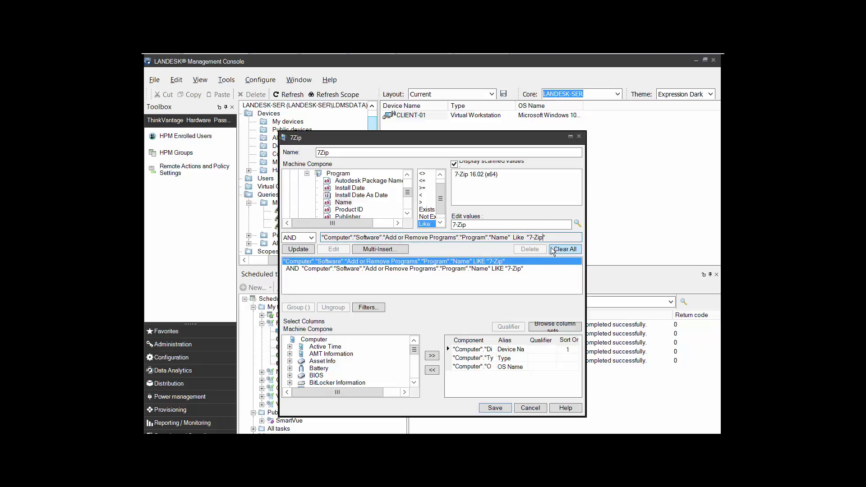
{"action": "left_click", "coordinate": [468, 225]}
{"action": "key", "text": "BackSpace"}
{"action": "key", "text": "BackSpace"}
{"action": "key", "text": "BackSpace"}
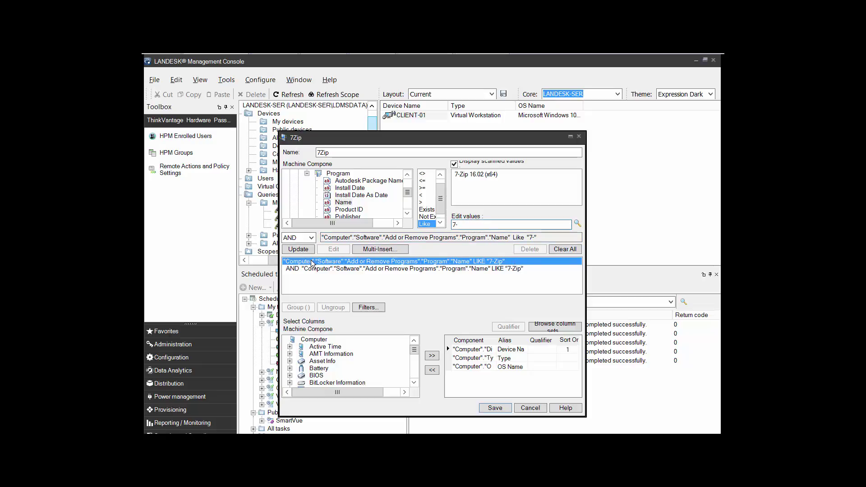
{"action": "left_click", "coordinate": [302, 252]}
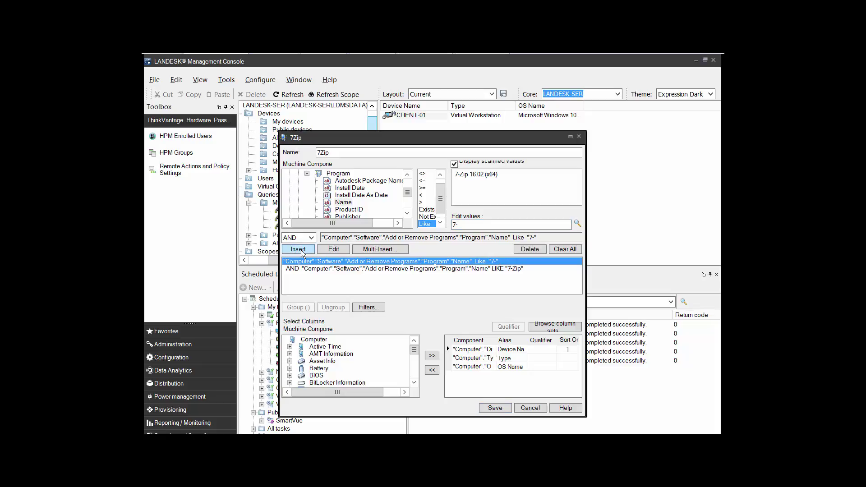
{"action": "left_click", "coordinate": [495, 408]}
Run the edited 7Zip query again to list CLIENT-01
{"action": "left_click", "coordinate": [293, 212]}
{"action": "right_click", "coordinate": [290, 210]}
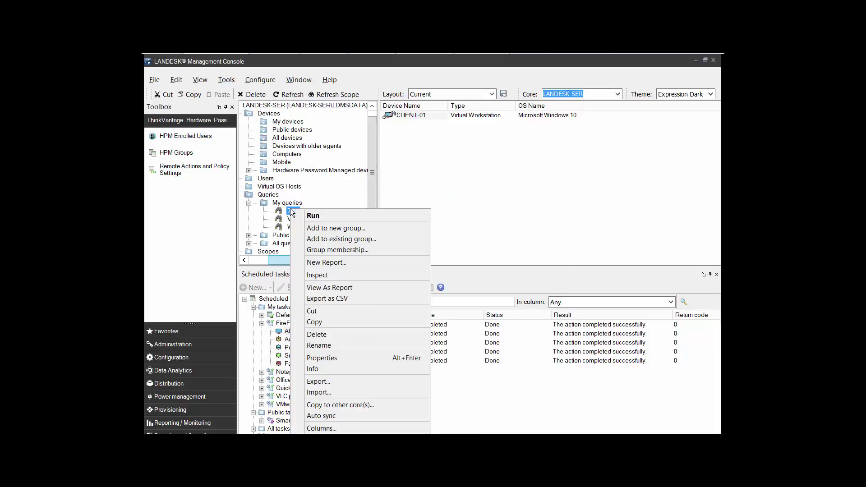
{"action": "left_click", "coordinate": [327, 218]}
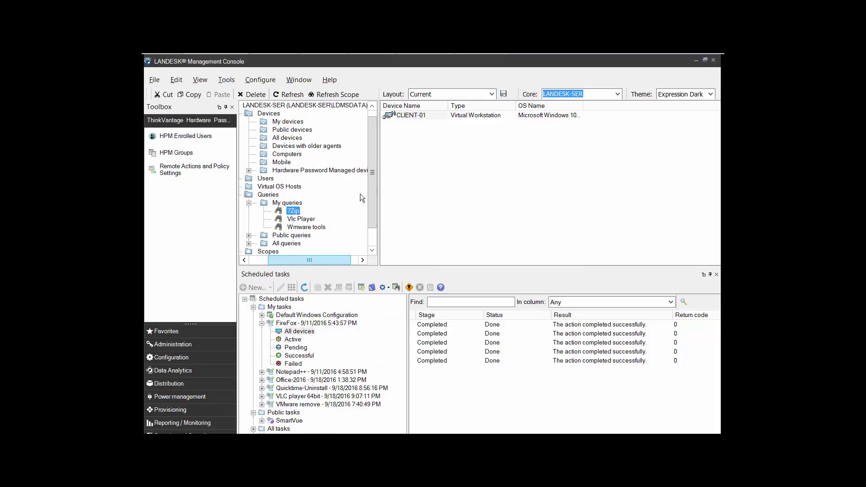
{"action": "left_click", "coordinate": [294, 211]}
{"action": "left_click", "coordinate": [411, 113]}
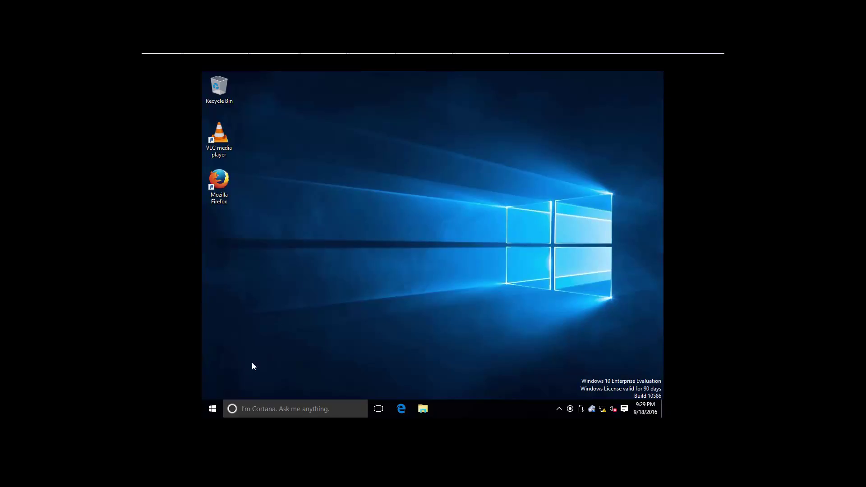
{"action": "left_click", "coordinate": [214, 410]}
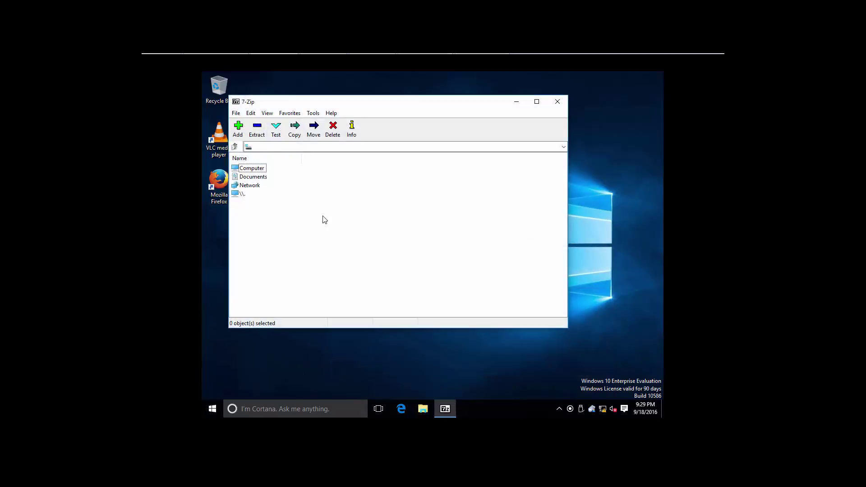
{"action": "right_click", "coordinate": [213, 409]}
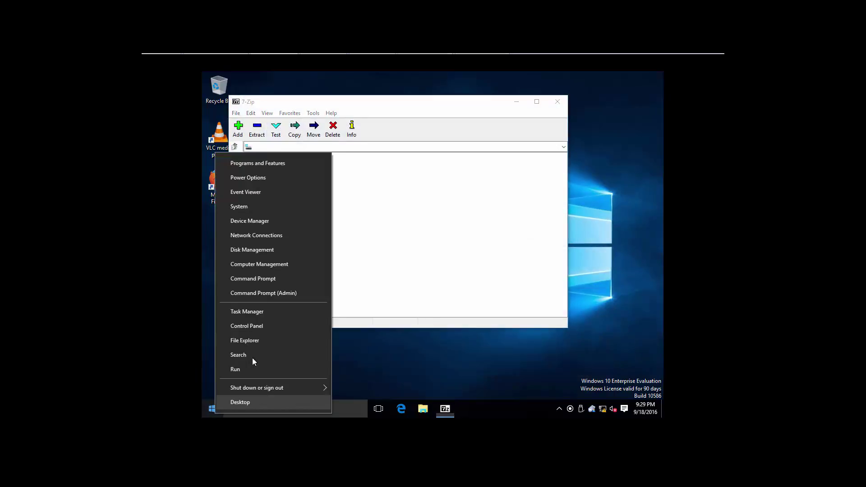
{"action": "left_click", "coordinate": [281, 326]}
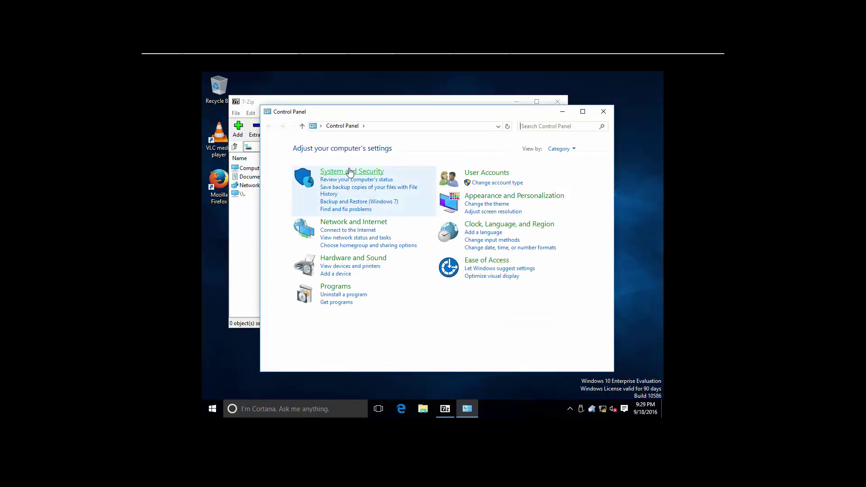
{"action": "left_click", "coordinate": [355, 171]}
{"action": "left_click", "coordinate": [388, 198]}
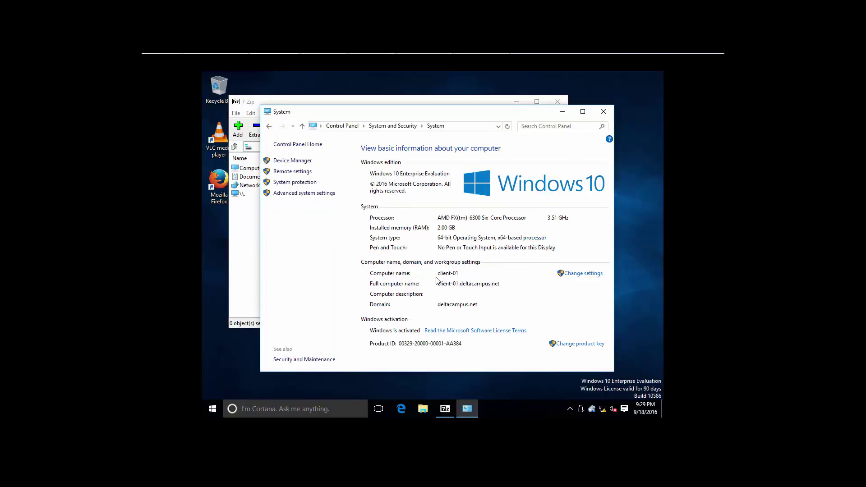
{"action": "left_click", "coordinate": [603, 112]}
{"action": "left_click", "coordinate": [562, 102]}
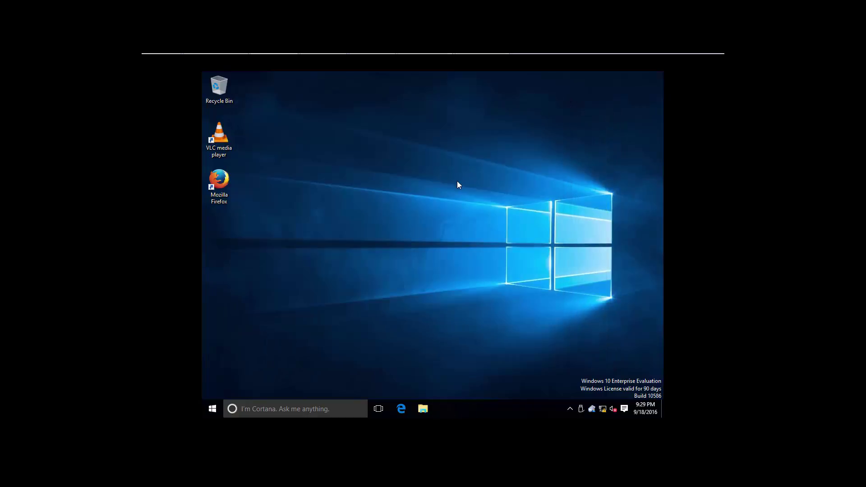